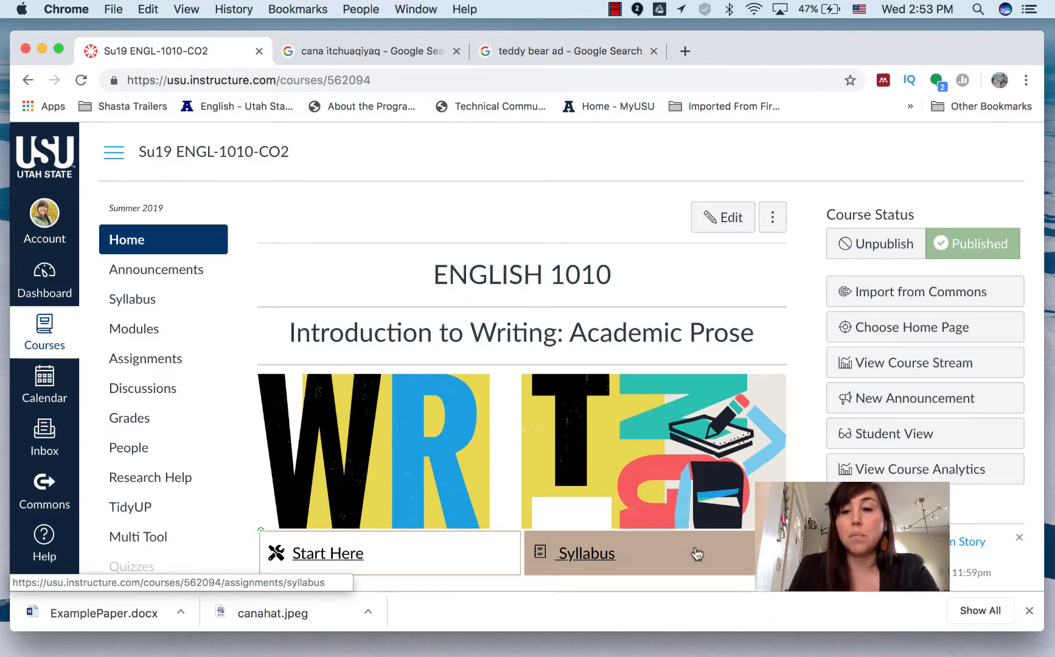
# Open the "What is Rhetoric Anyway? Discussion" topic from the course's discussion list
pyautogui.scroll(-4, 779, 554)
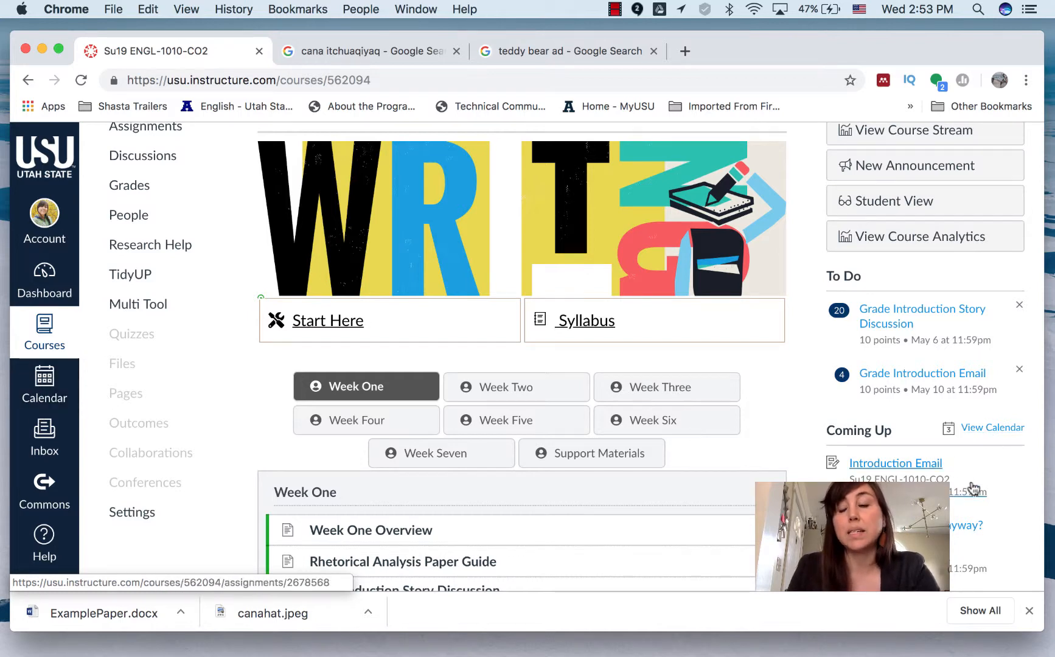
pyautogui.scroll(-2, 949, 434)
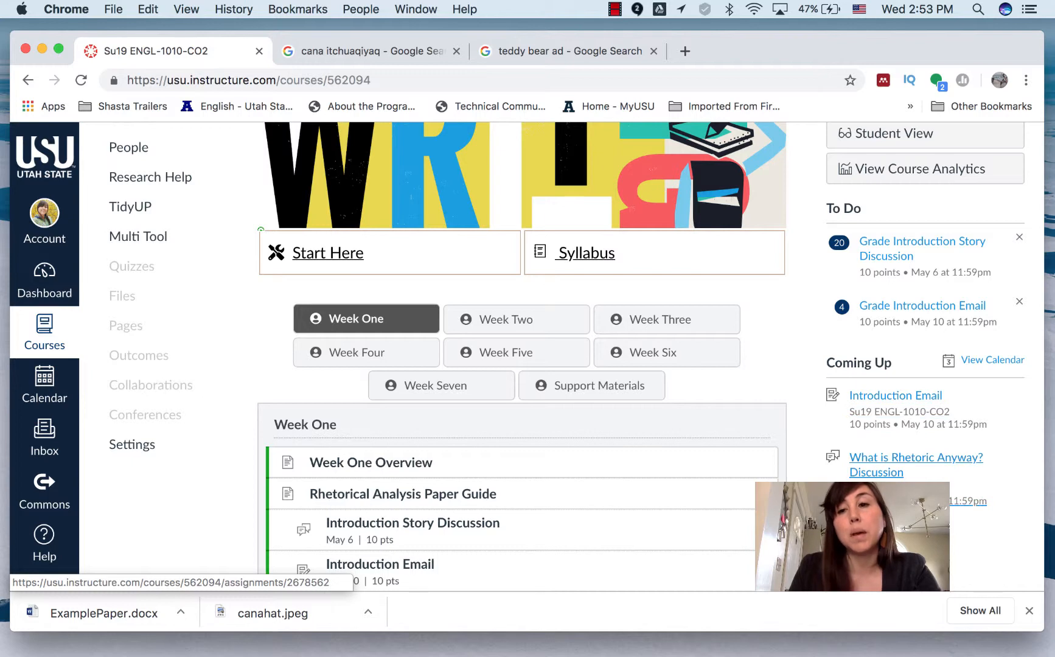
pyautogui.scroll(2, 949, 426)
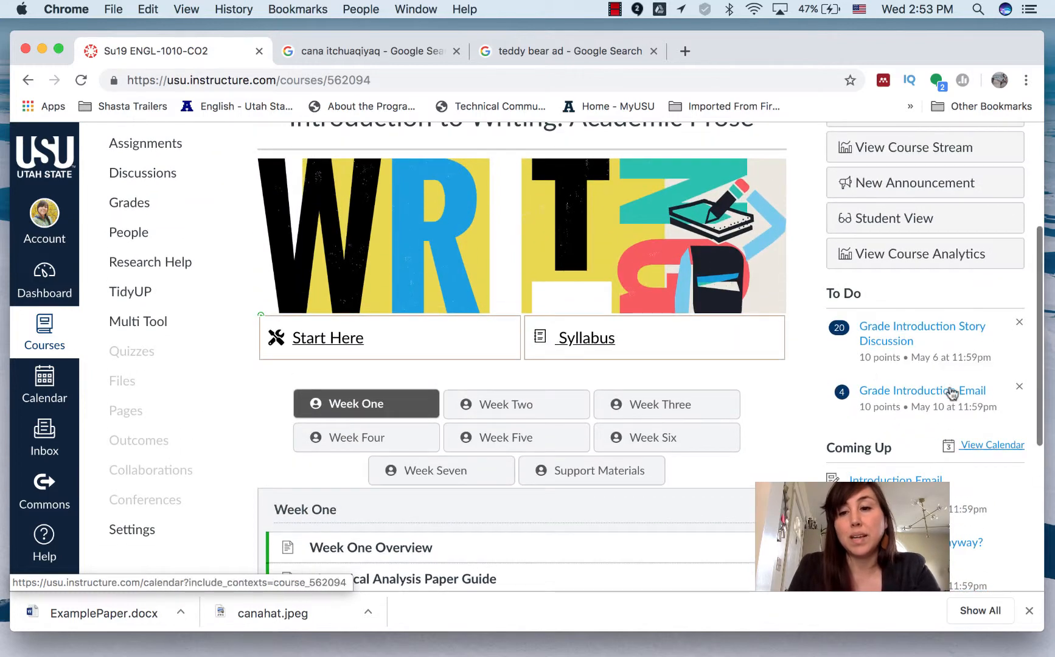
pyautogui.scroll(4, 692, 419)
pyautogui.scroll(-2, 692, 418)
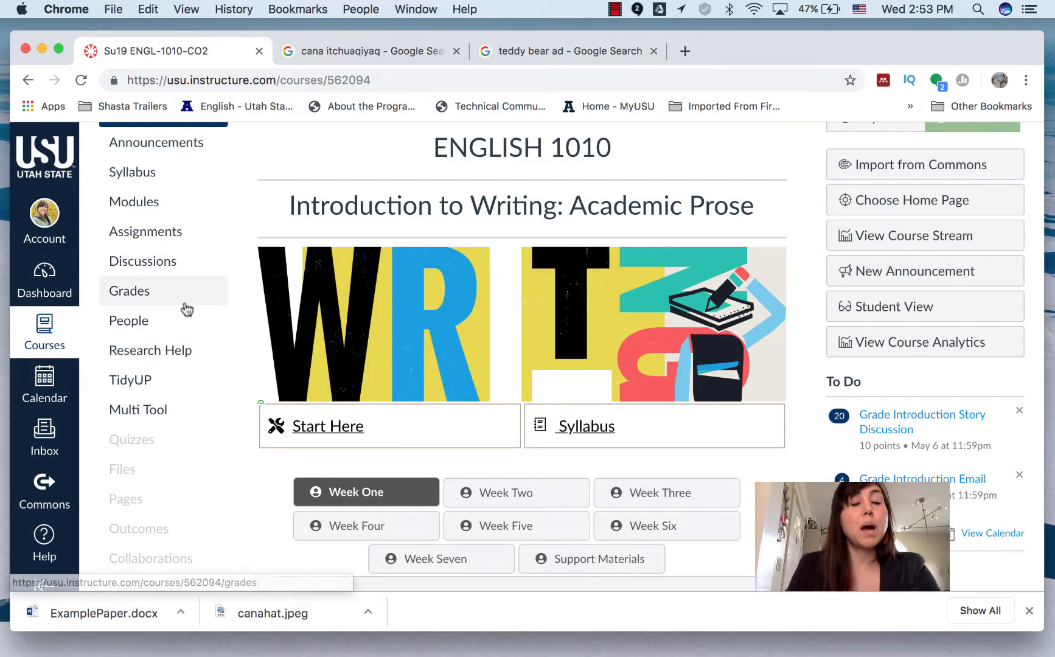
pyautogui.click(154, 268)
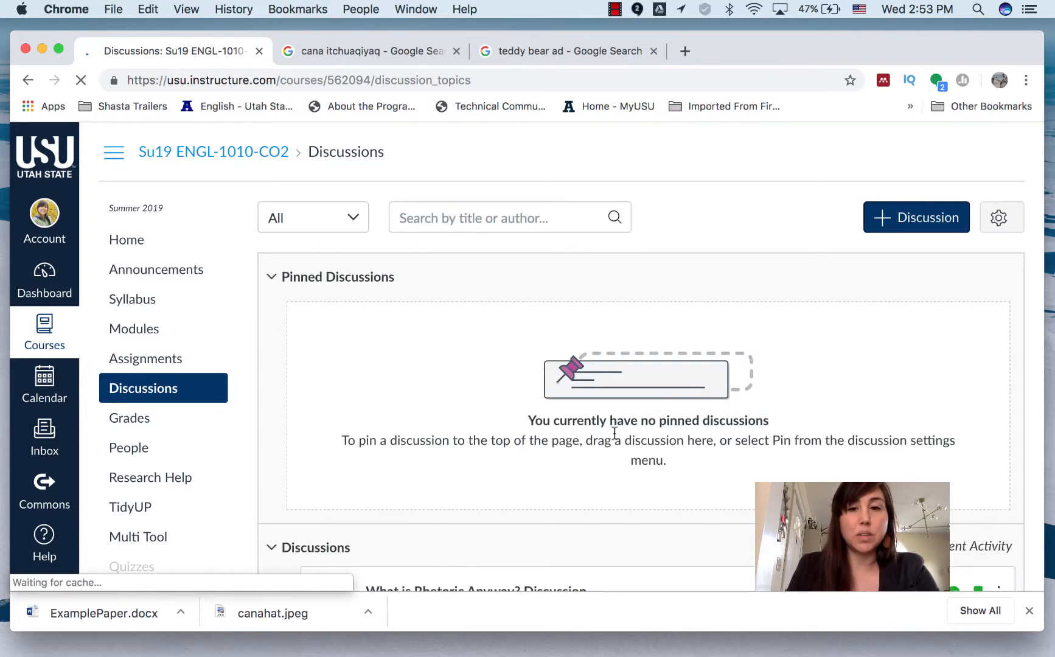
pyautogui.scroll(-3, 676, 499)
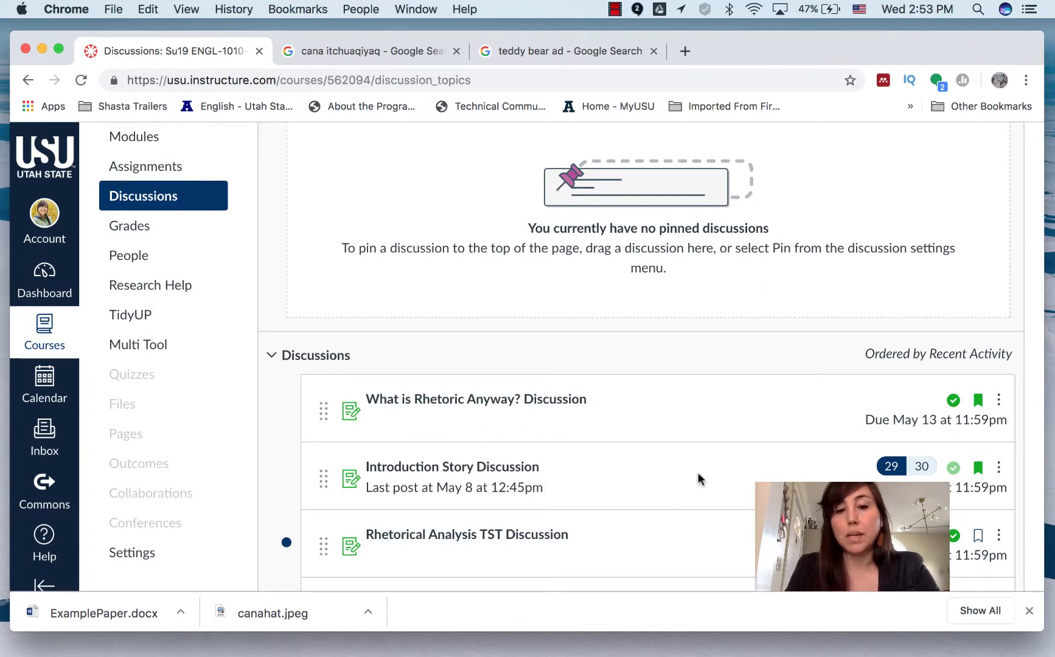
pyautogui.click(461, 404)
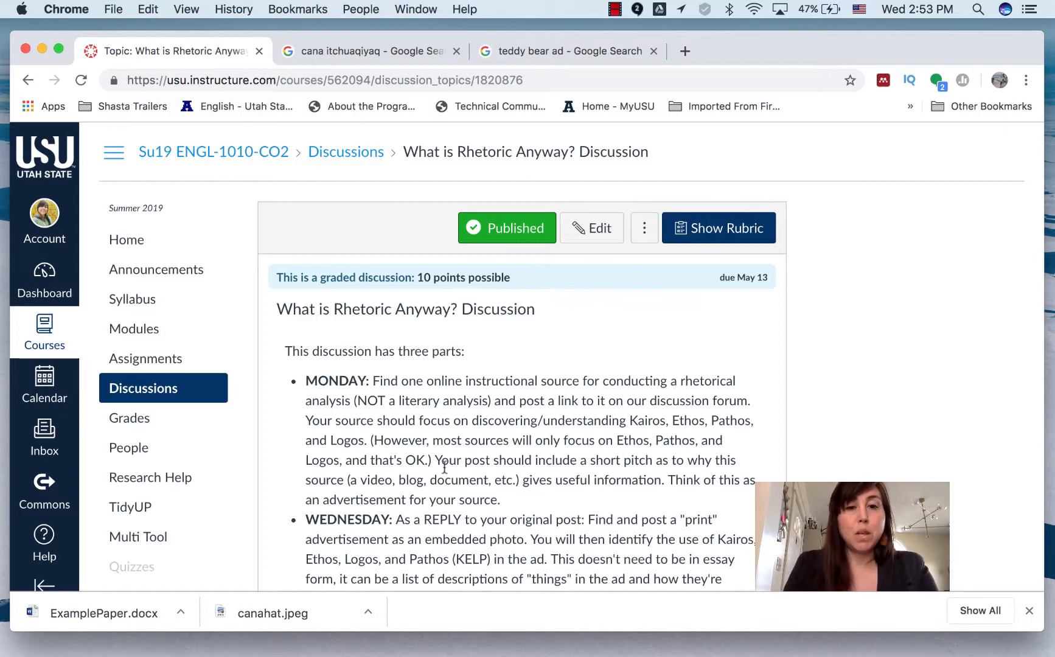
# Start a reply to the discussion below its instructions and put the browser window in full screen
pyautogui.scroll(-1, 578, 509)
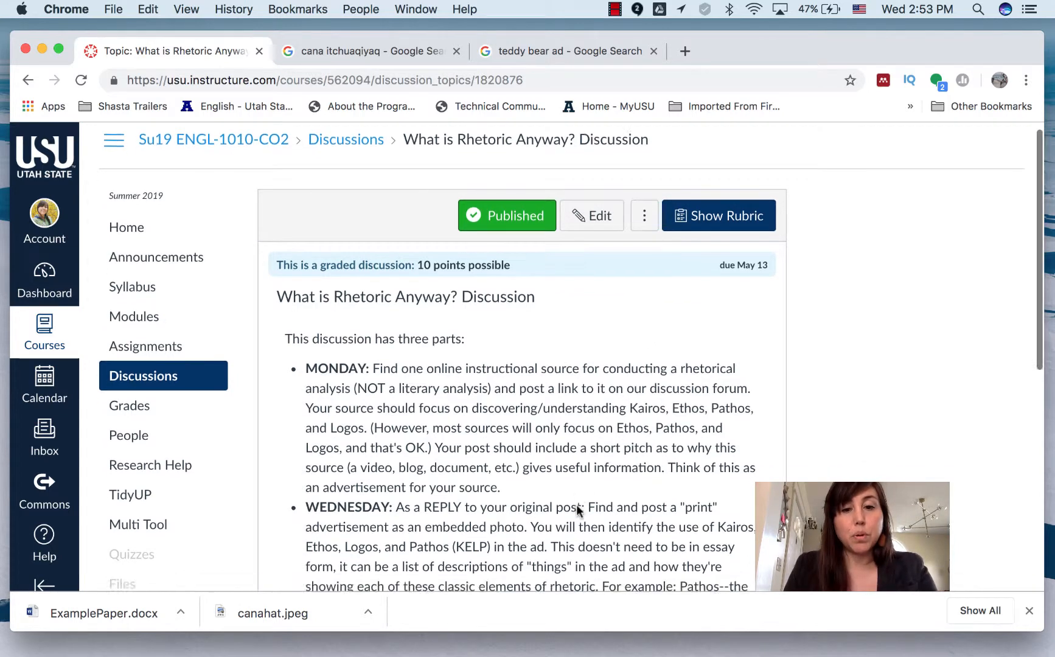
pyautogui.scroll(-3, 576, 505)
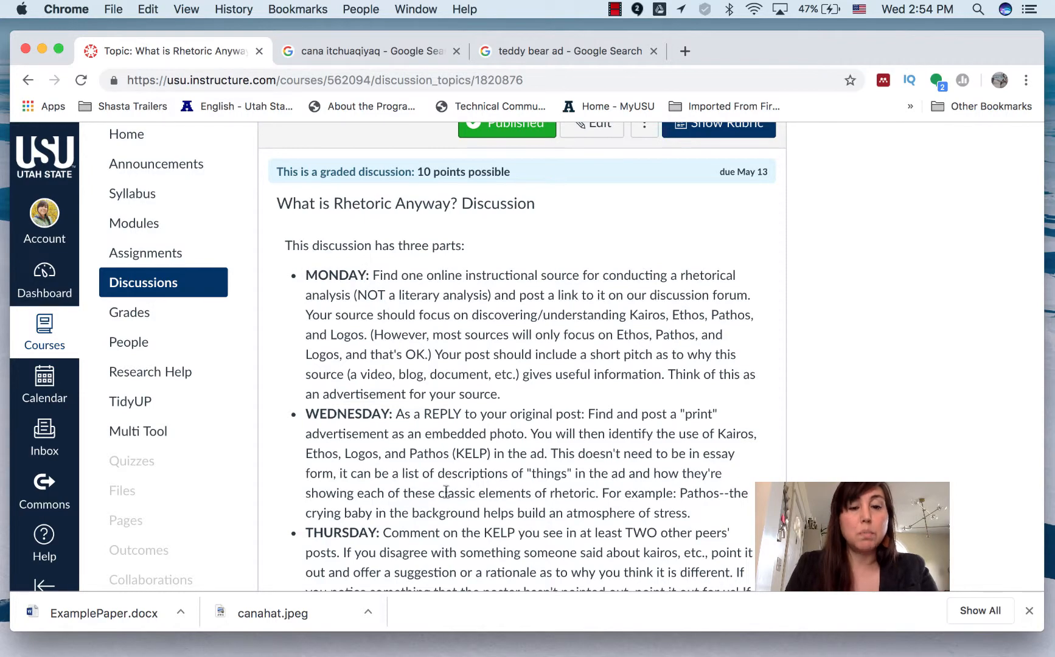
pyautogui.scroll(-10, 446, 491)
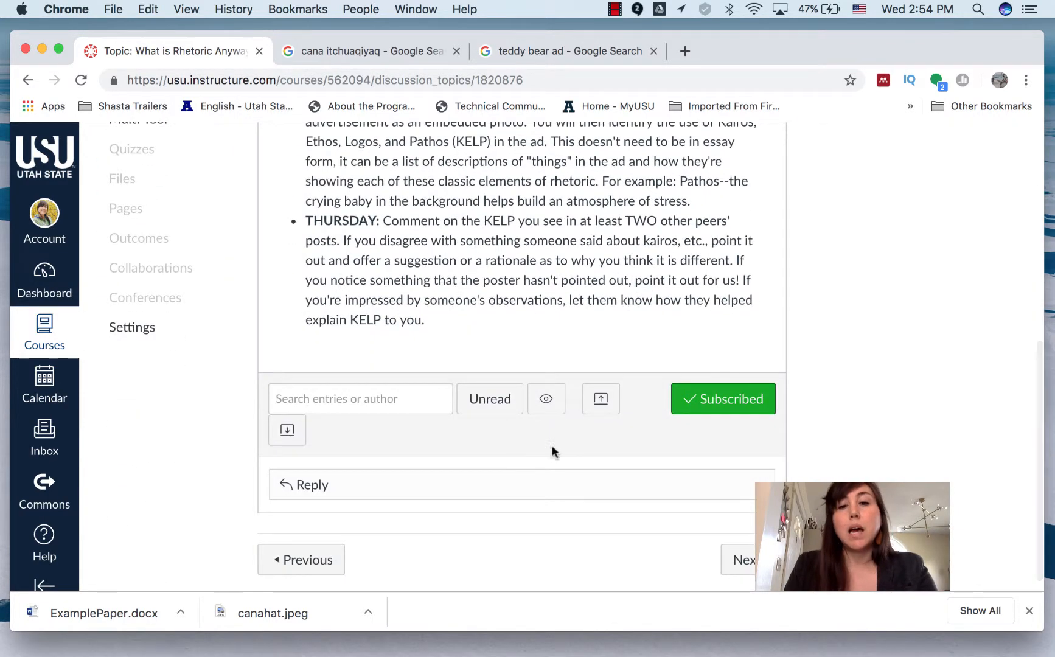
pyautogui.click(302, 484)
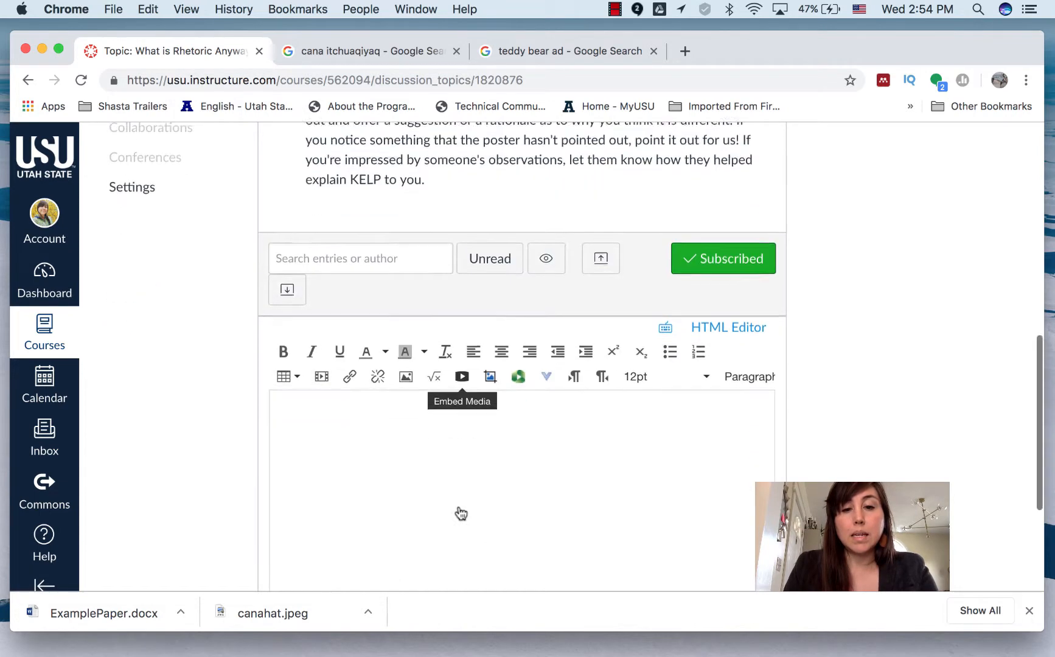
pyautogui.scroll(-4, 819, 399)
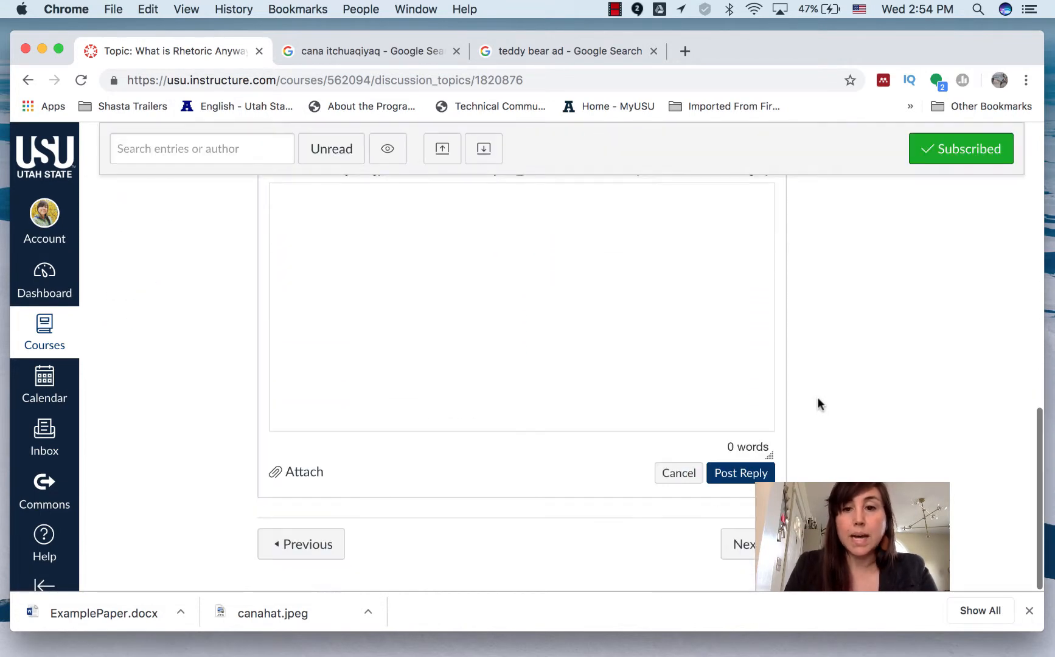
pyautogui.scroll(5, 818, 399)
pyautogui.scroll(1, 816, 397)
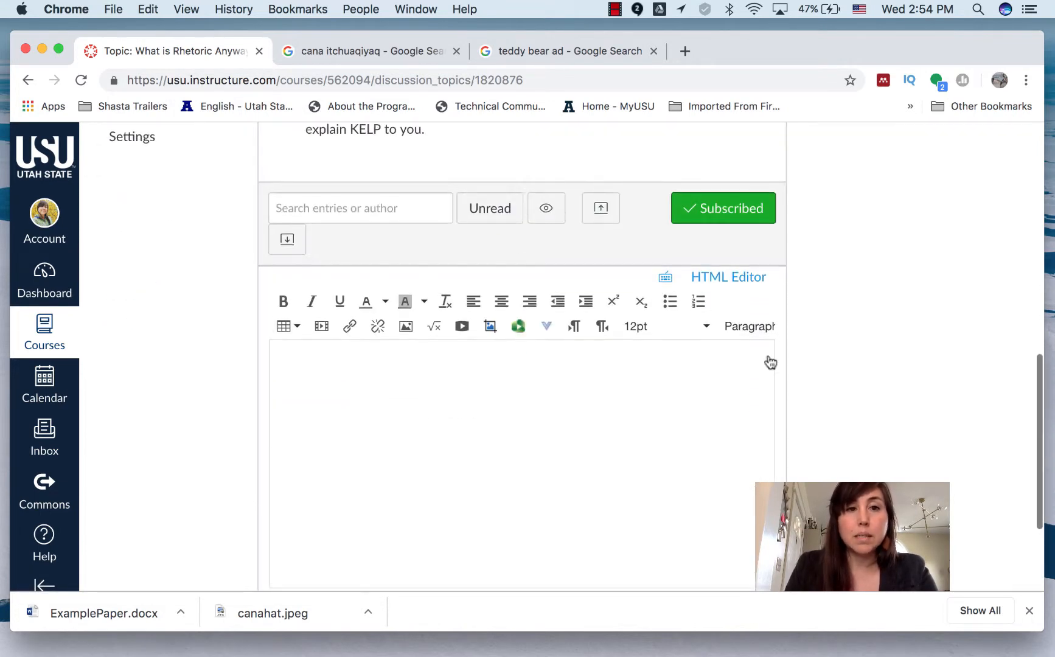
pyautogui.click(59, 51)
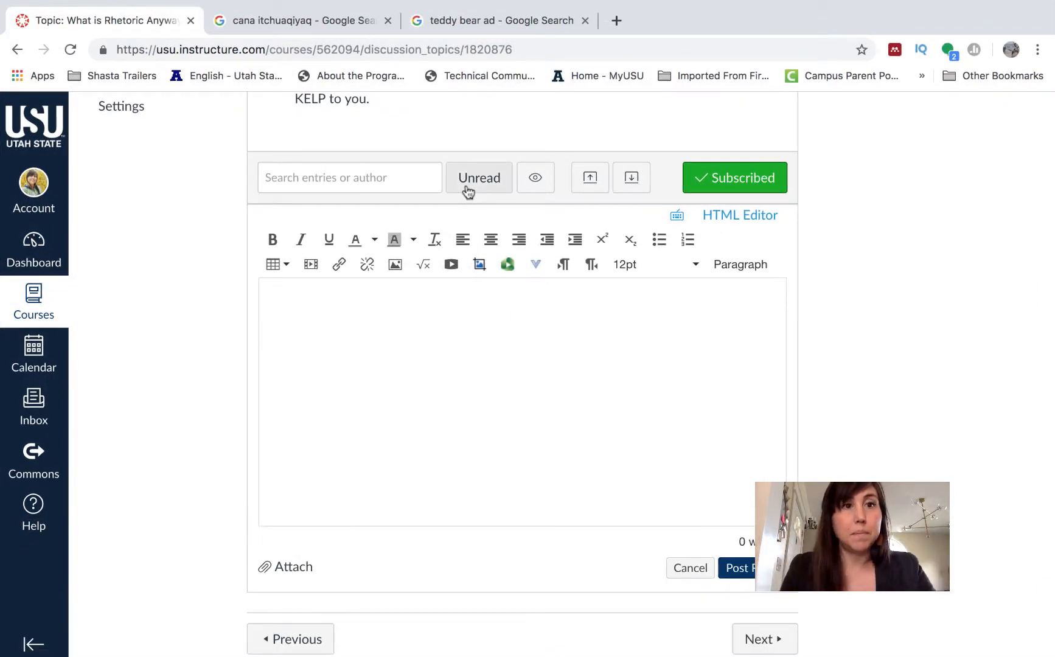
# Write "Hello, this is" followed by the author's first name and a period in the reply, and start a new line
pyautogui.moveTo(123, 12)
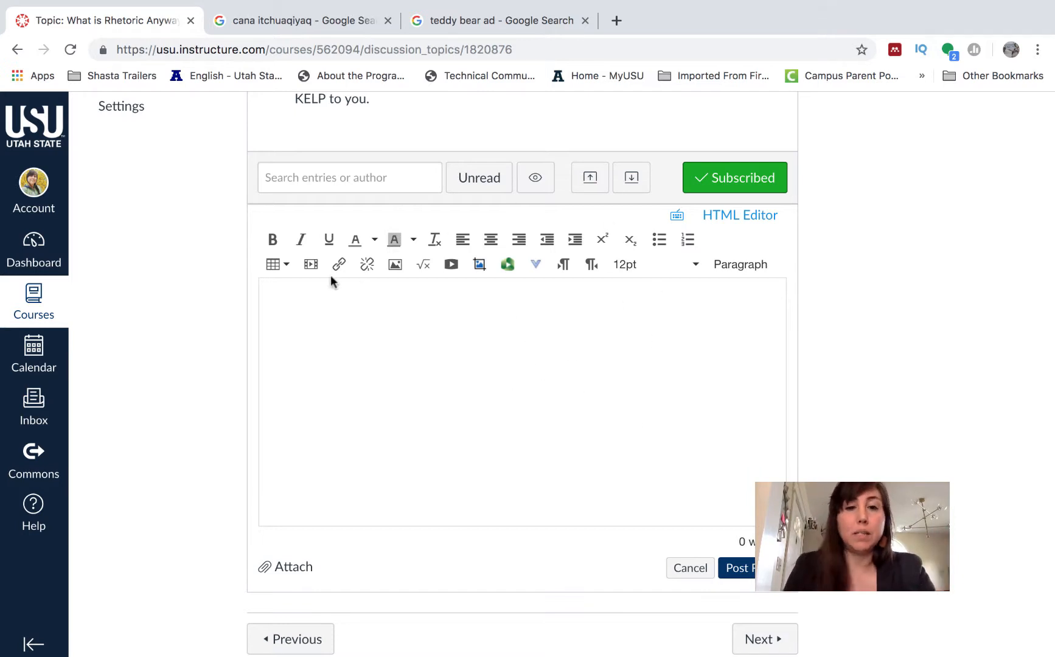
pyautogui.click(305, 296)
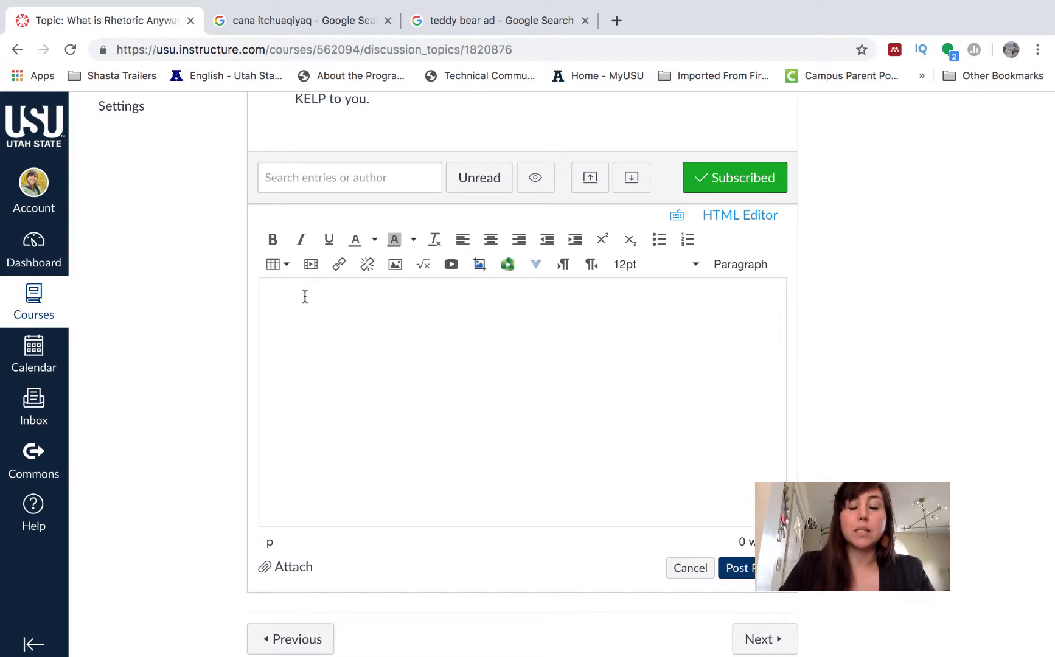
pyautogui.write('Hello, this ic')
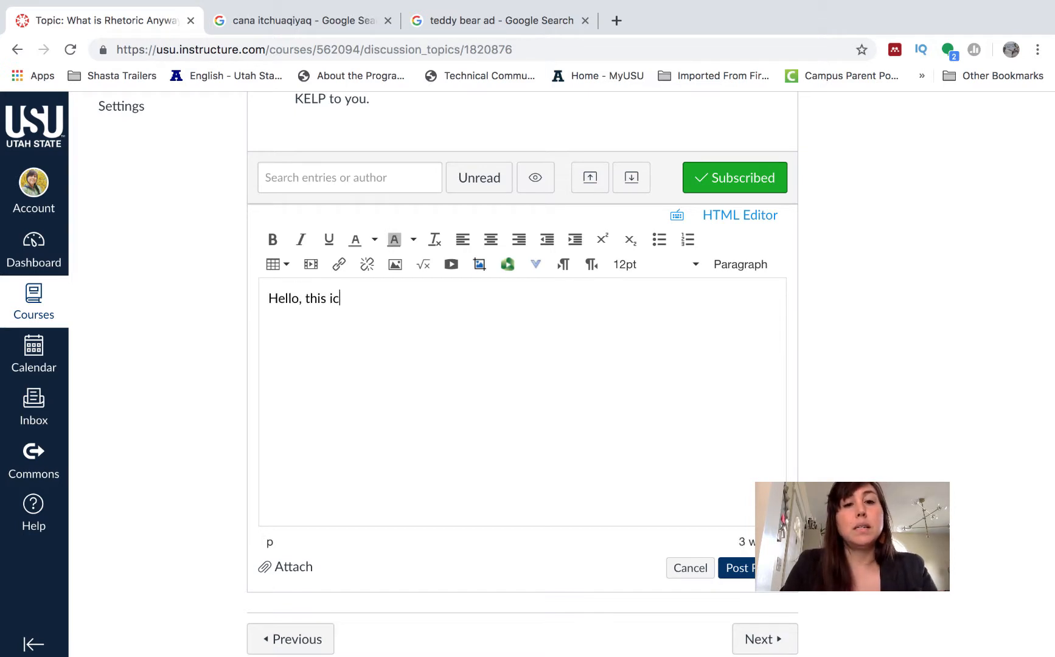
pyautogui.press('BackSpace')
pyautogui.write('s c')
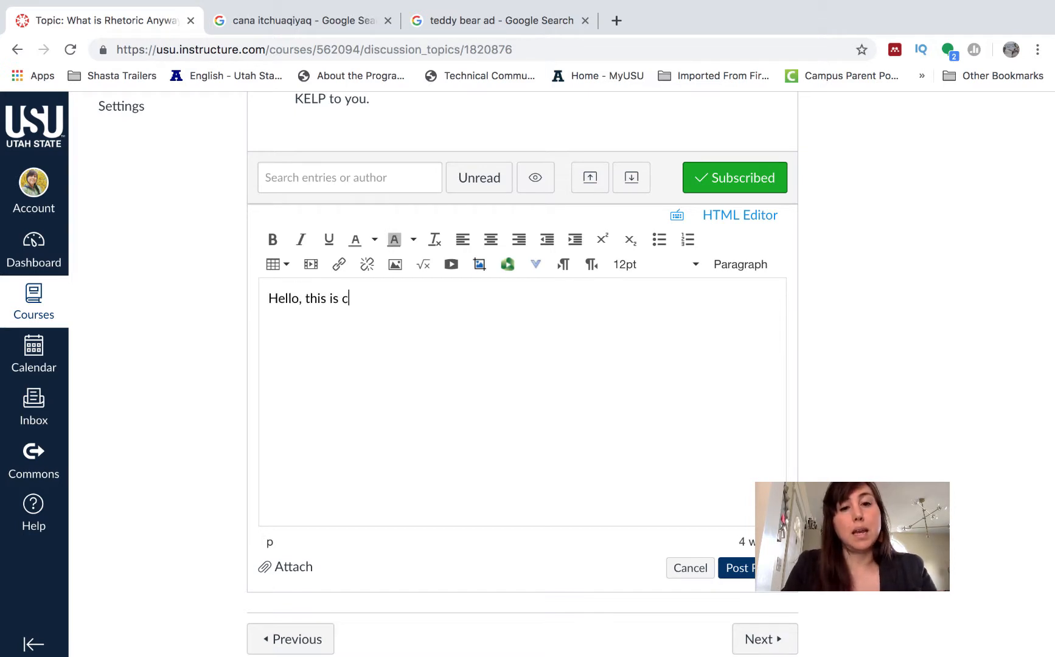
pyautogui.press('BackSpace')
pyautogui.write('Cana.')
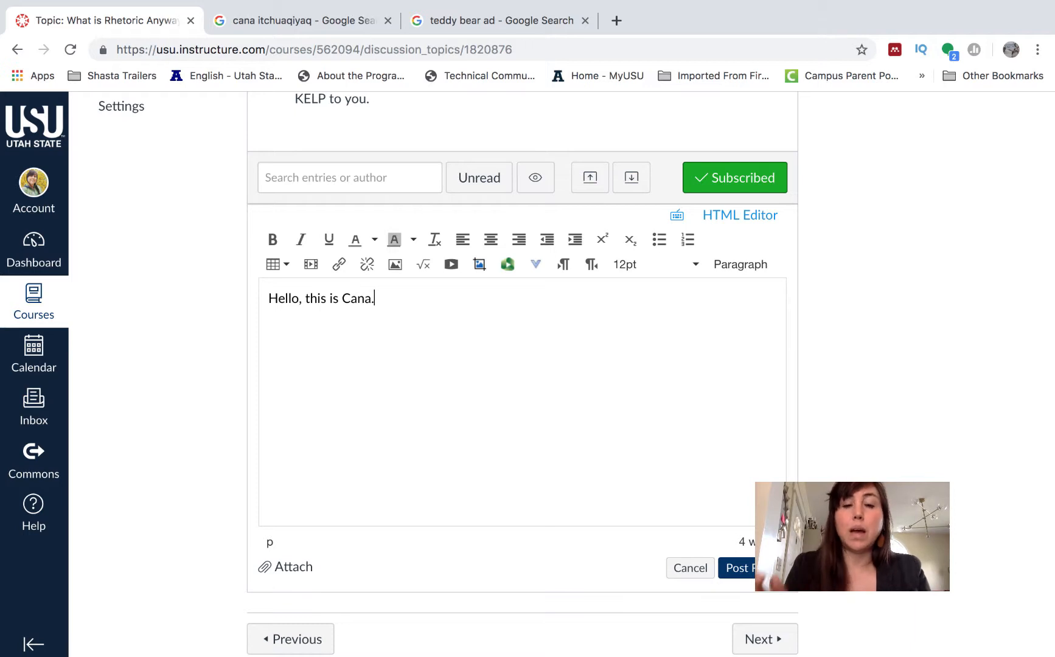
pyautogui.press('Return')
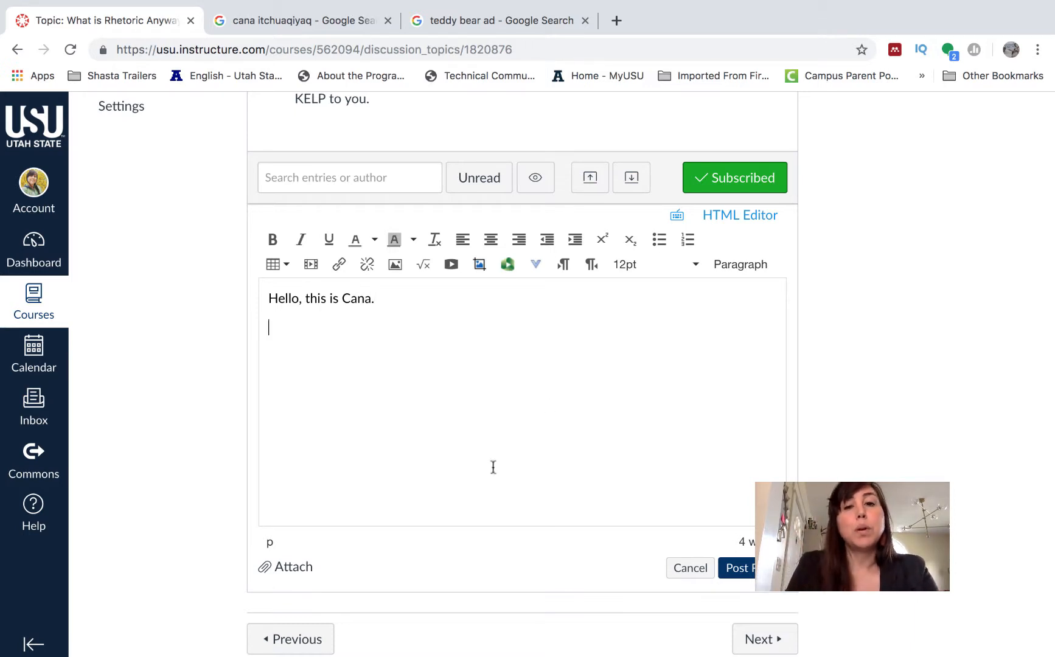
# Embed the Alaska .jpg photo from the profile pictures folder of My files in Canvas below the greeting, keeping its default attributes
pyautogui.click(395, 264)
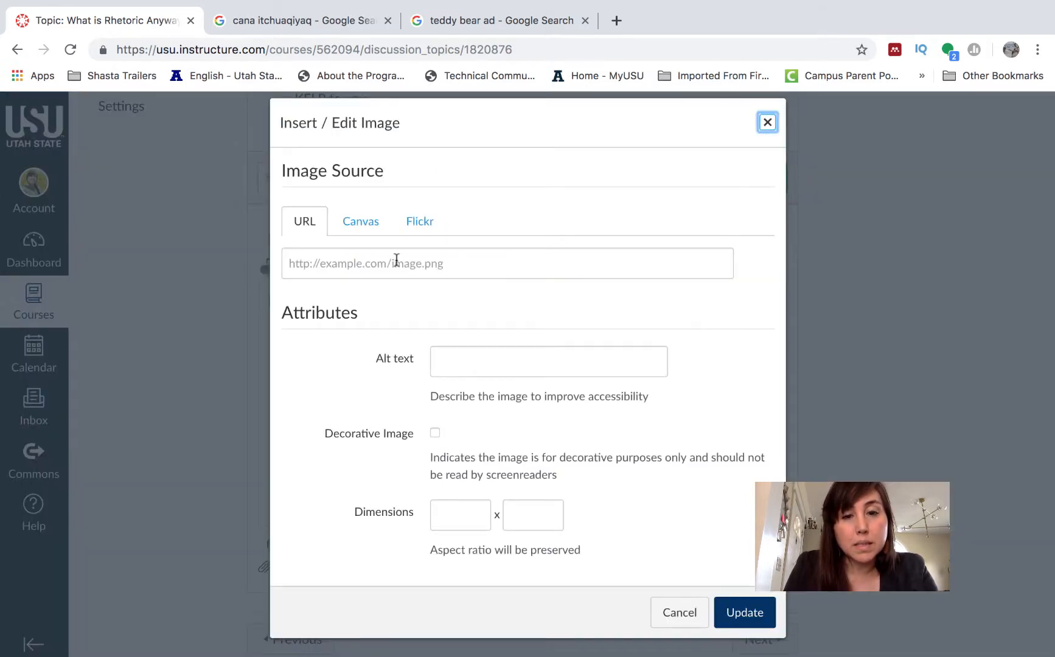
pyautogui.click(363, 225)
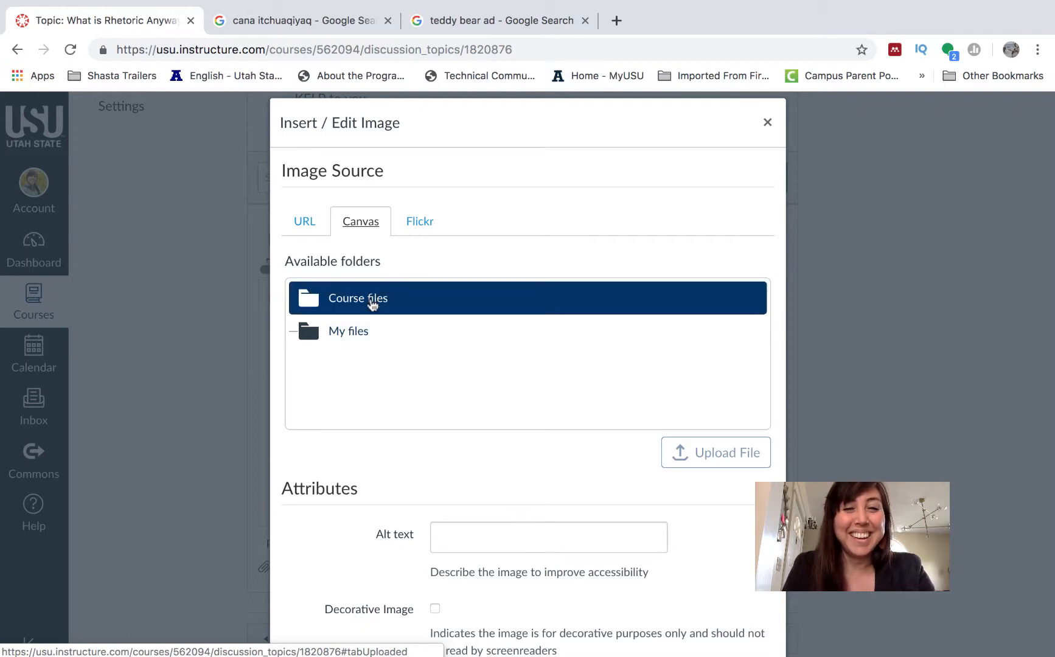
pyautogui.click(345, 335)
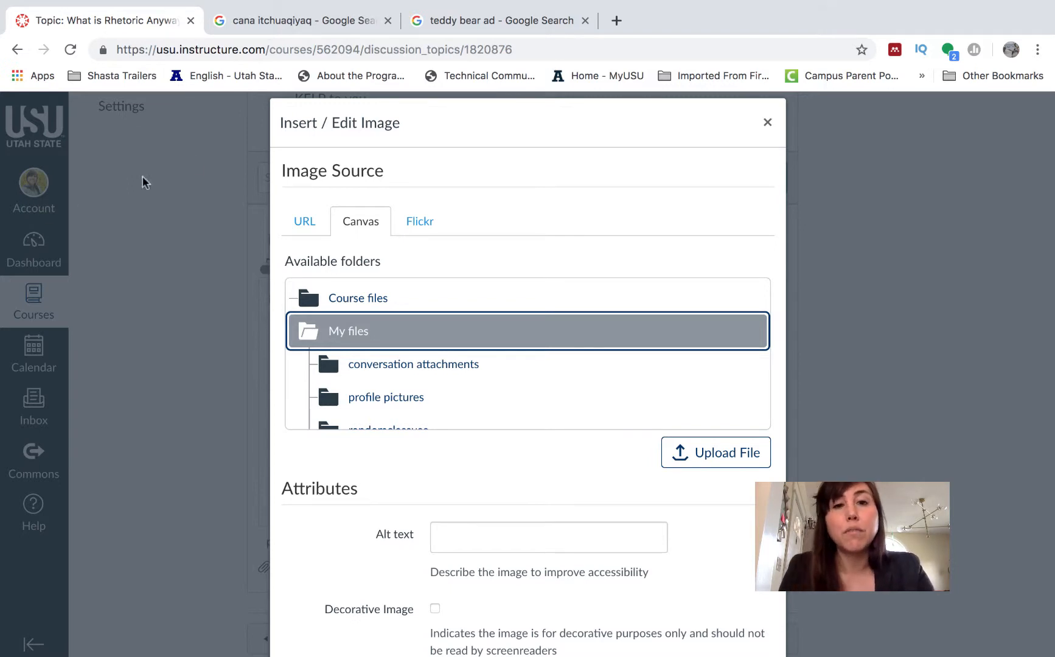
pyautogui.scroll(-2, 418, 353)
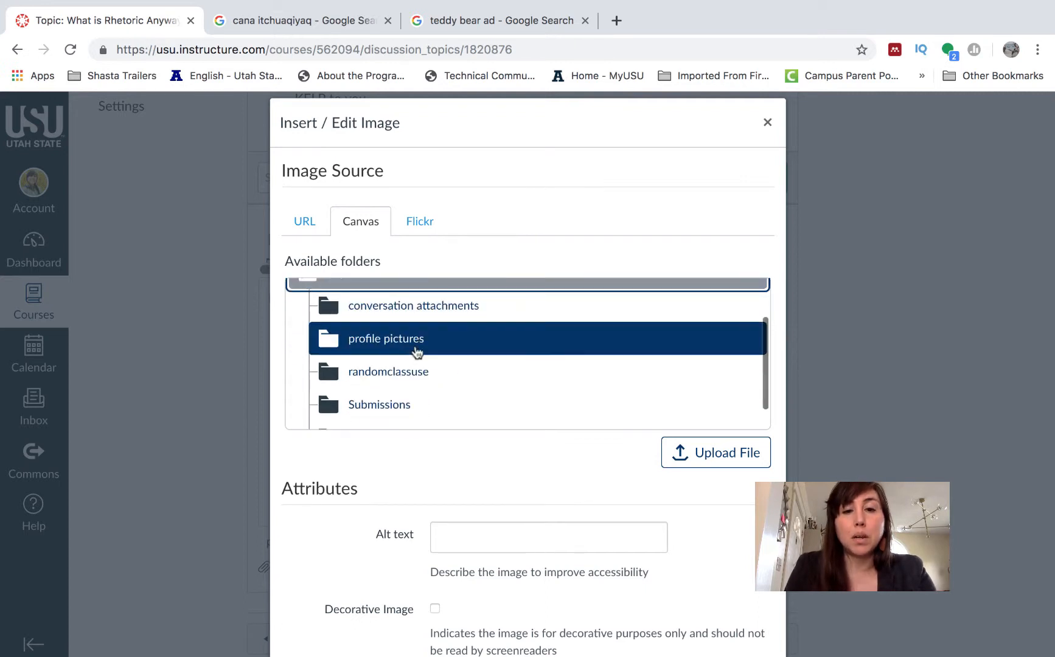
pyautogui.click(417, 352)
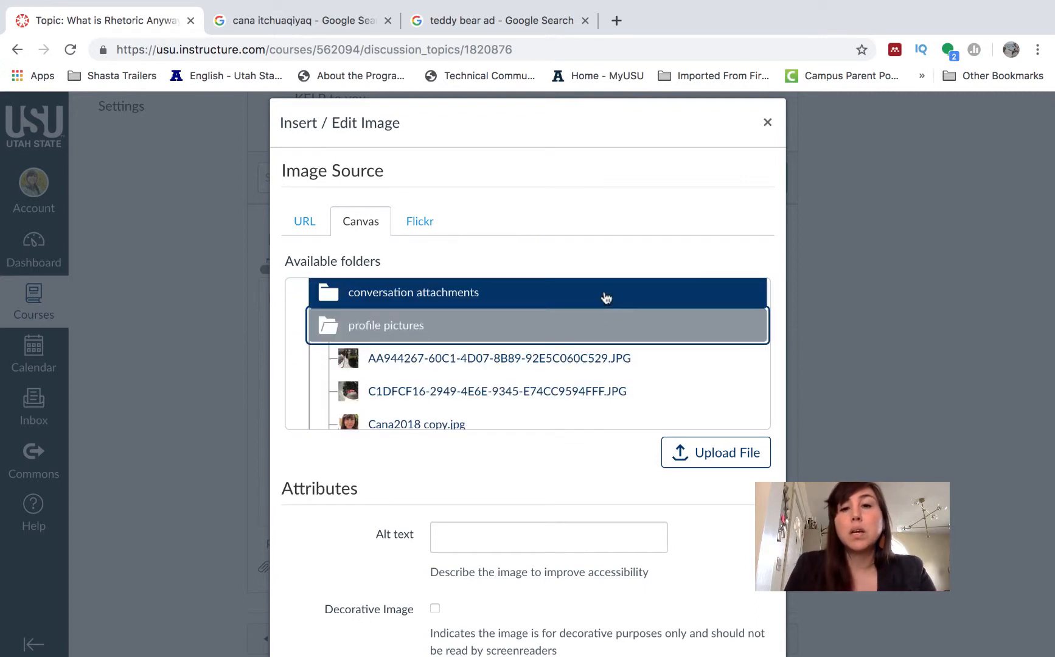
pyautogui.scroll(-3, 591, 372)
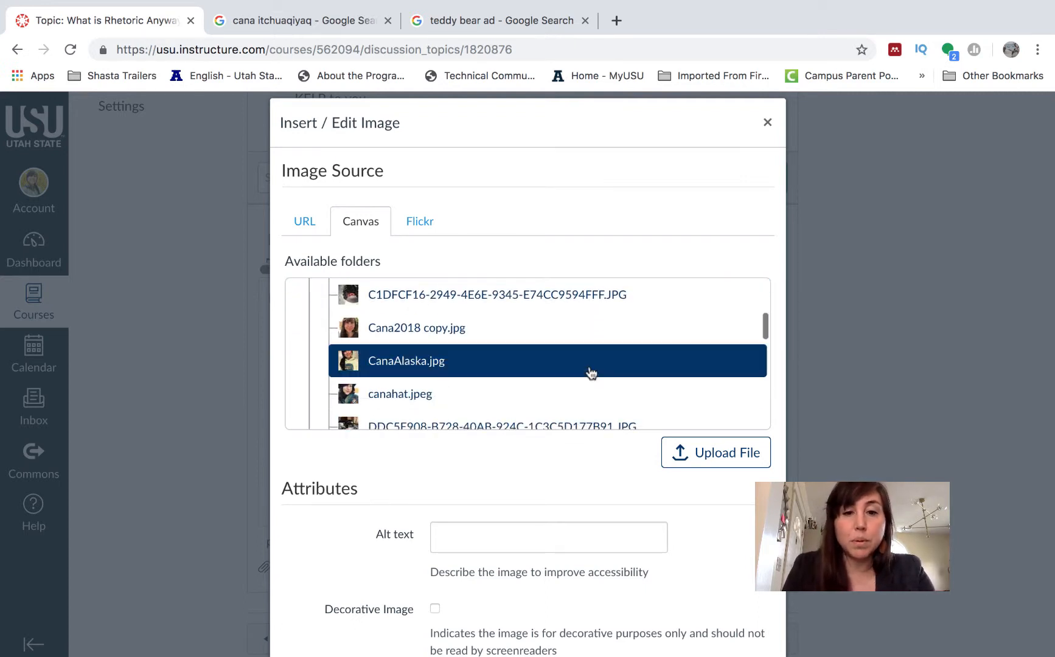
pyautogui.scroll(-1, 608, 365)
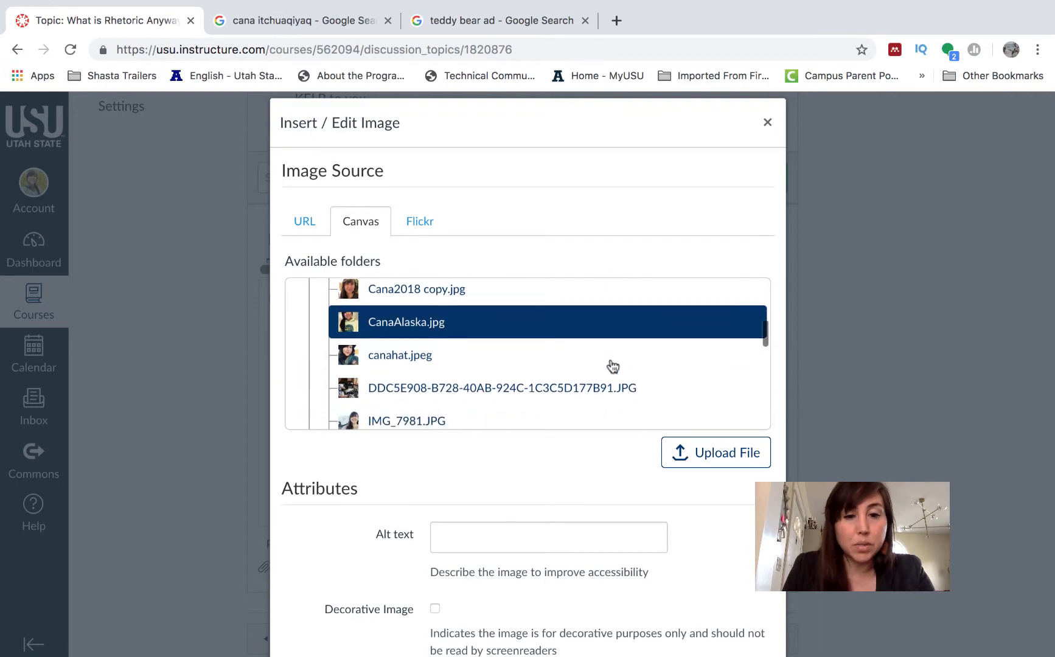
pyautogui.click(391, 327)
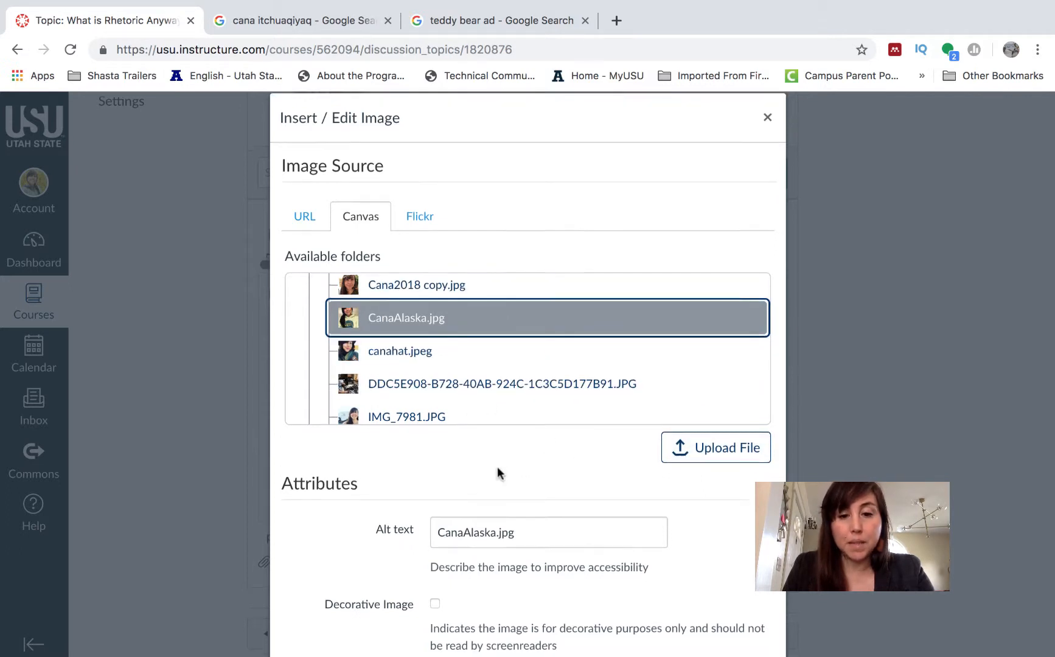
pyautogui.scroll(-3, 497, 466)
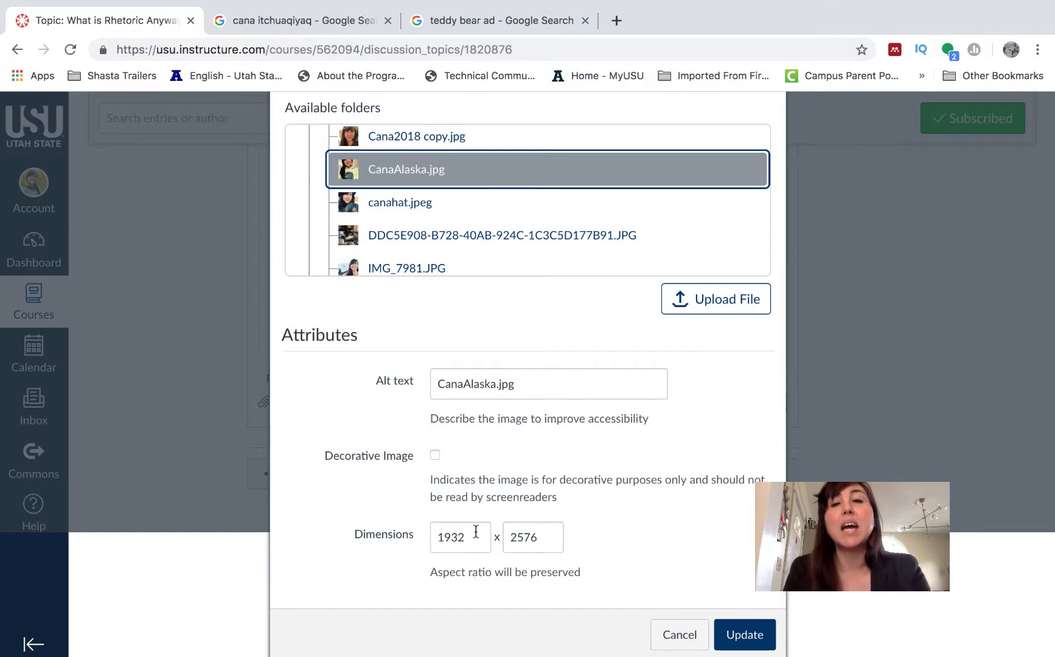
pyautogui.click(754, 640)
# Shrink the embedded photo proportionally to less than half its displayed width in the reply
pyautogui.scroll(5, 535, 546)
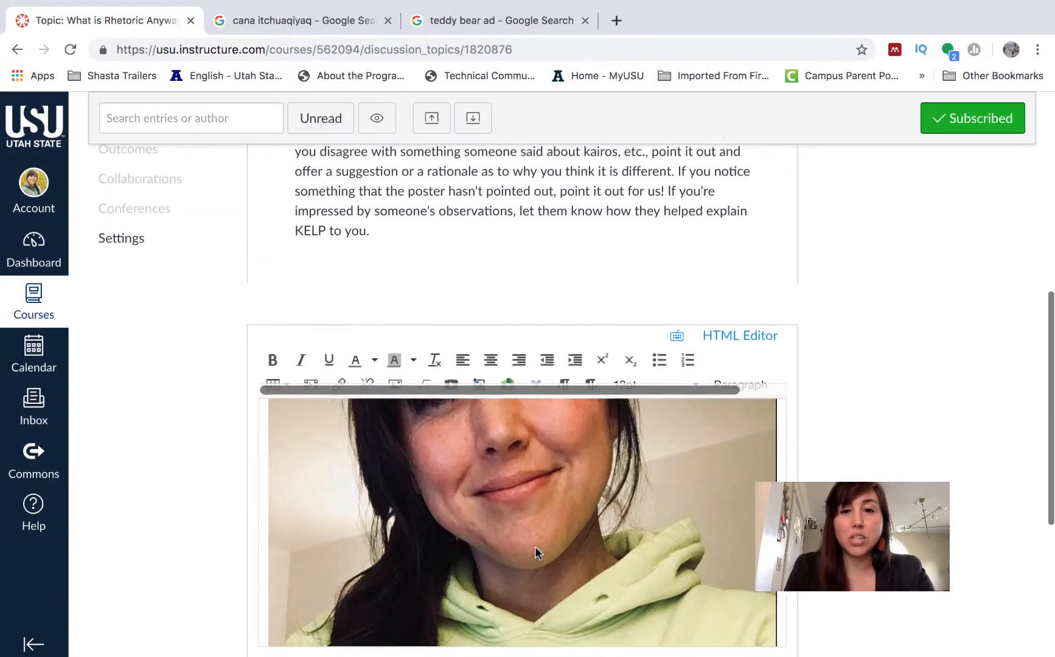
pyautogui.scroll(-3, 535, 547)
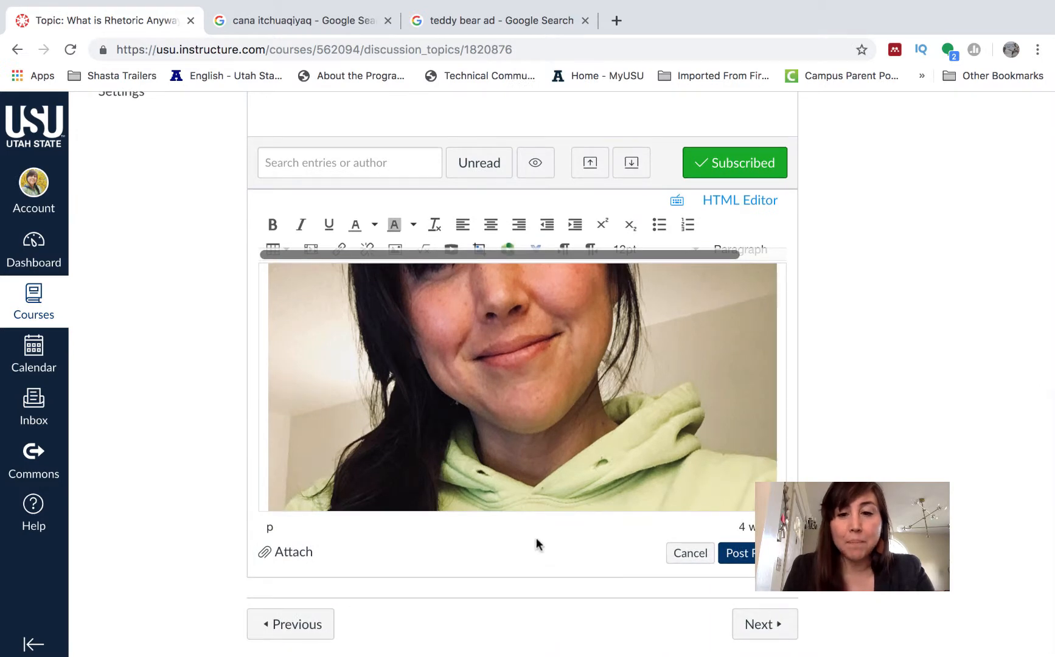
pyautogui.scroll(3, 493, 431)
pyautogui.scroll(-1, 493, 431)
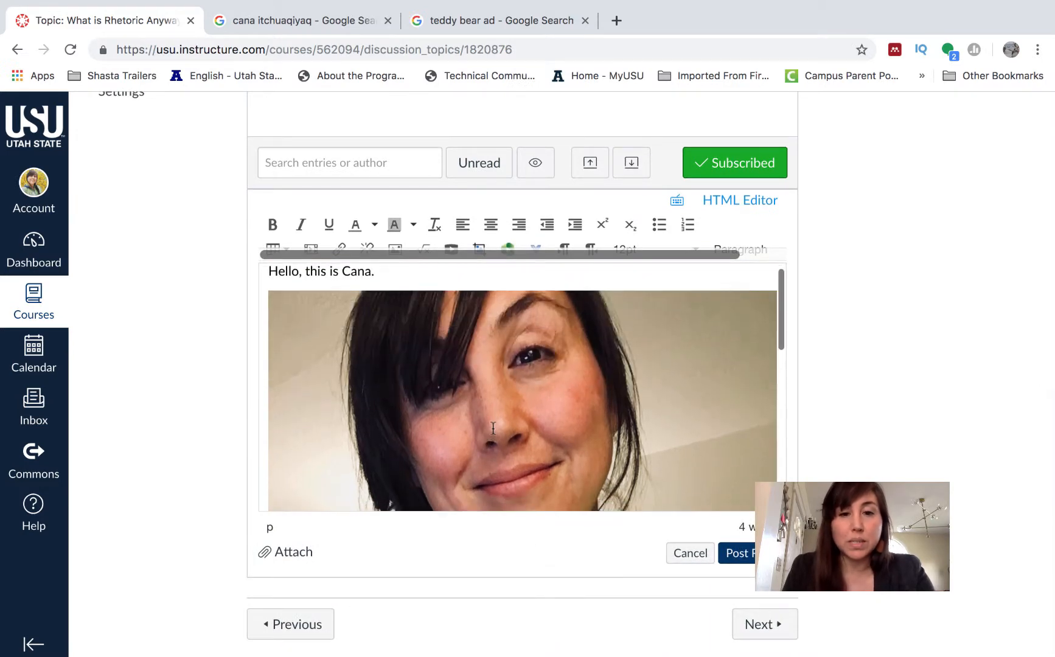
pyautogui.click(271, 293)
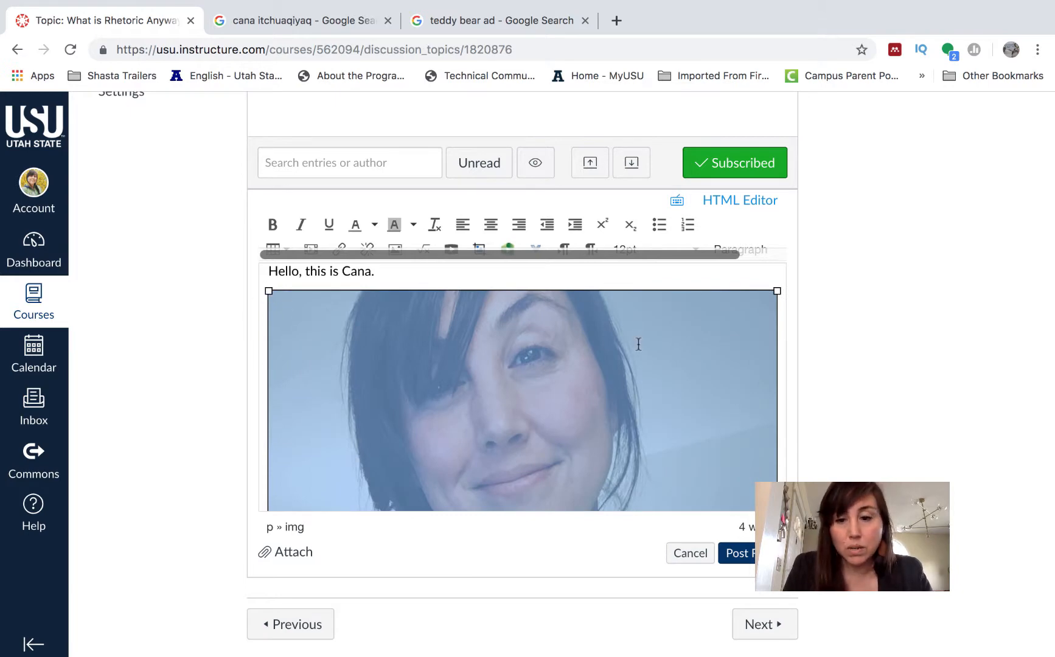
pyautogui.scroll(-6, 639, 344)
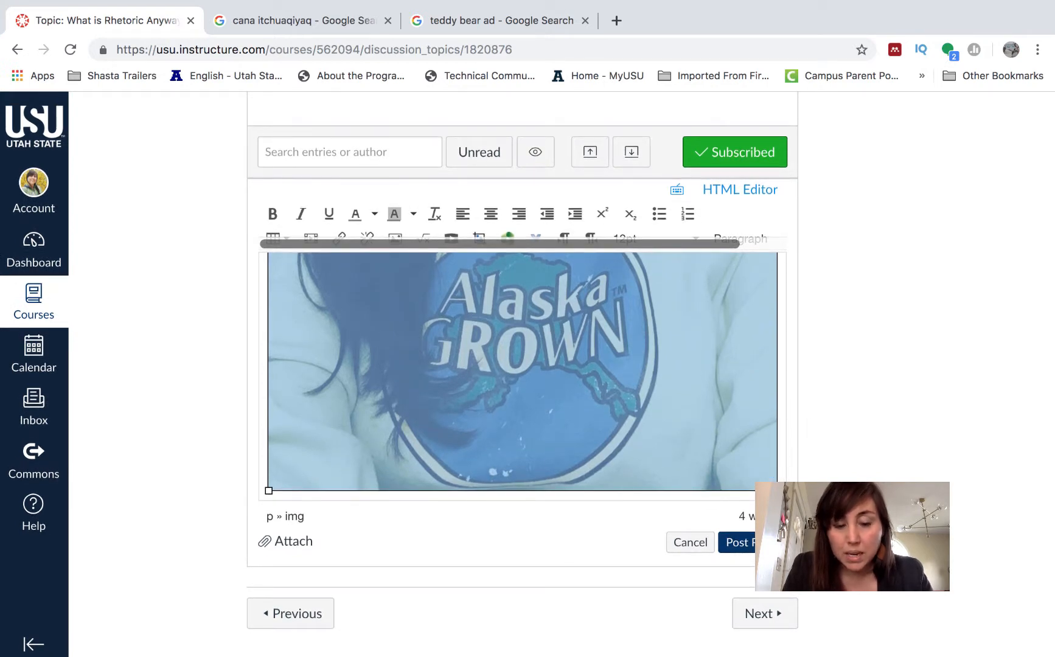
pyautogui.moveTo(777, 491); pyautogui.dragTo(493, 277)
pyautogui.scroll(-3, 527, 373)
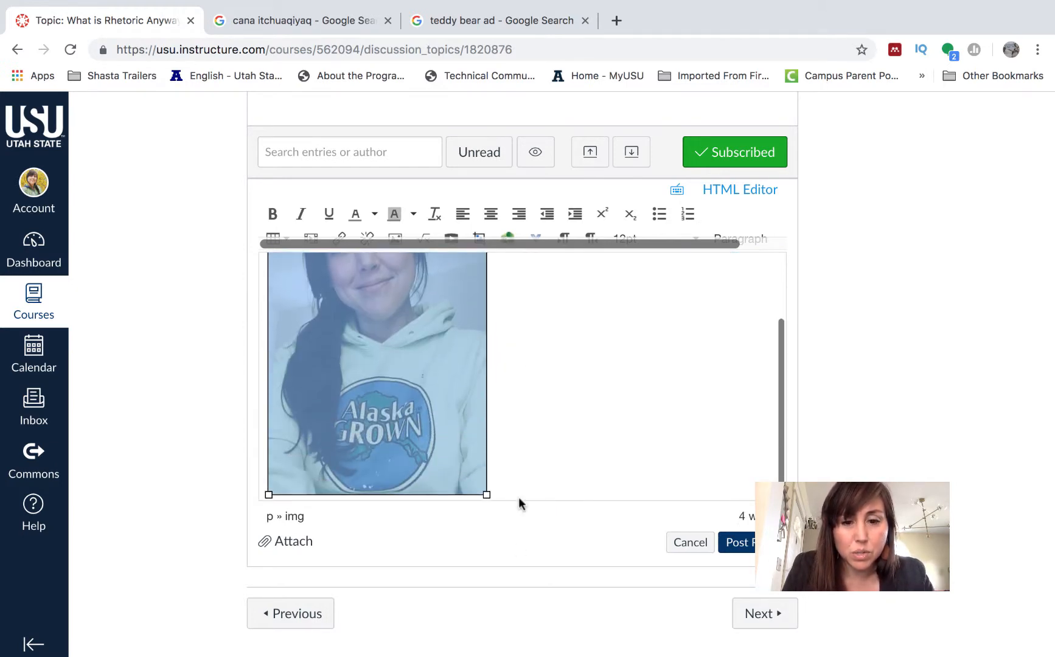
# Shrink the embedded photo proportionally a little more and deselect it by putting the text cursor beside it
pyautogui.moveTo(486, 495); pyautogui.dragTo(453, 401)
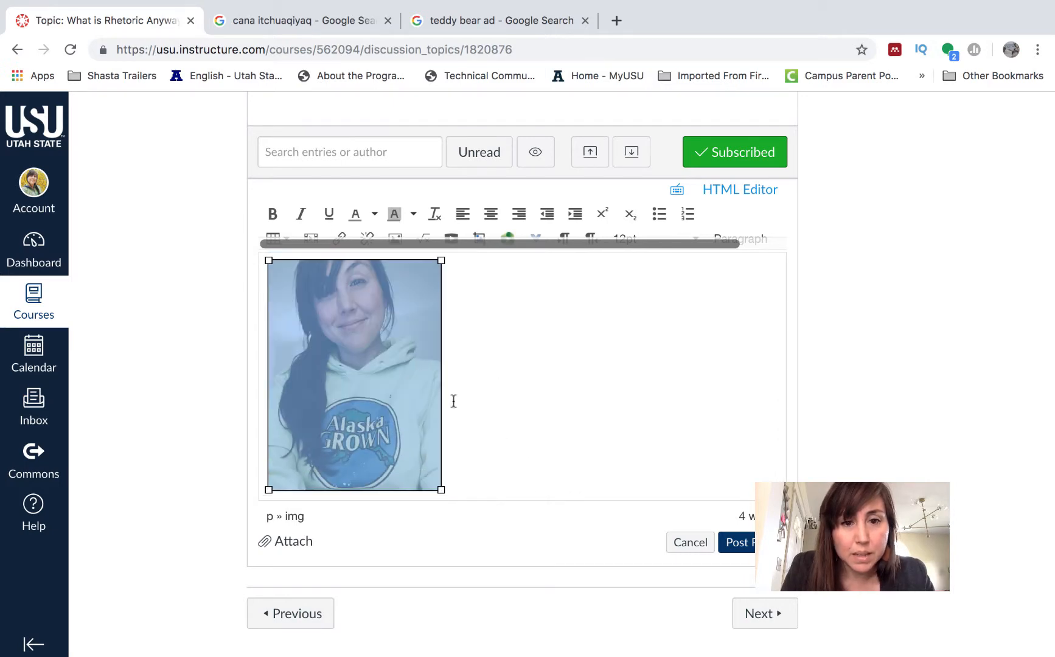
pyautogui.scroll(2, 547, 417)
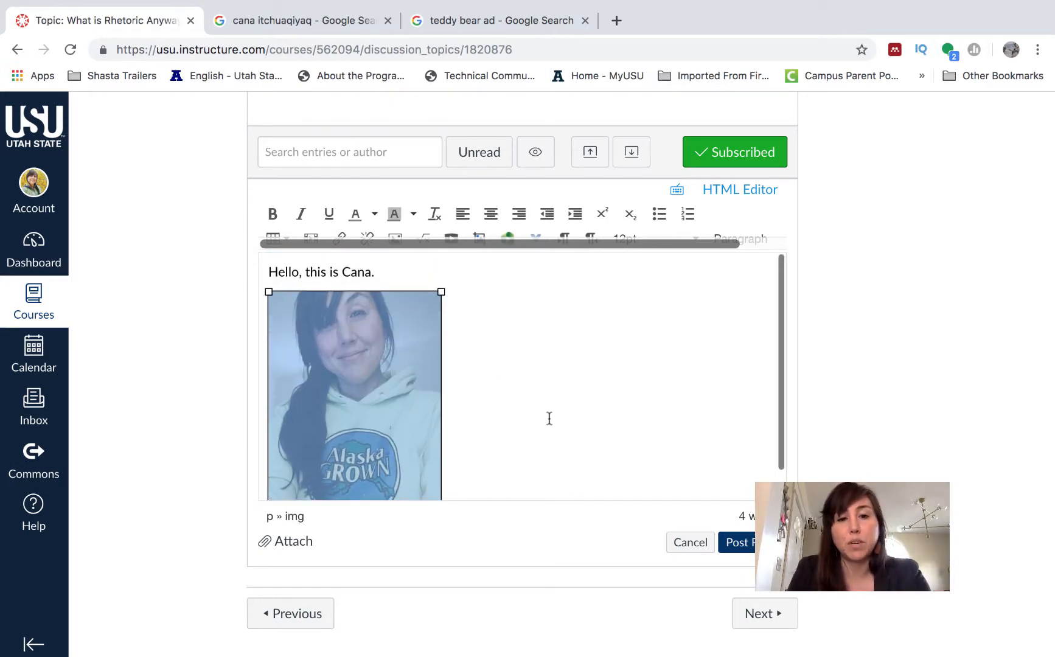
pyautogui.scroll(-1, 549, 418)
pyautogui.click(510, 368)
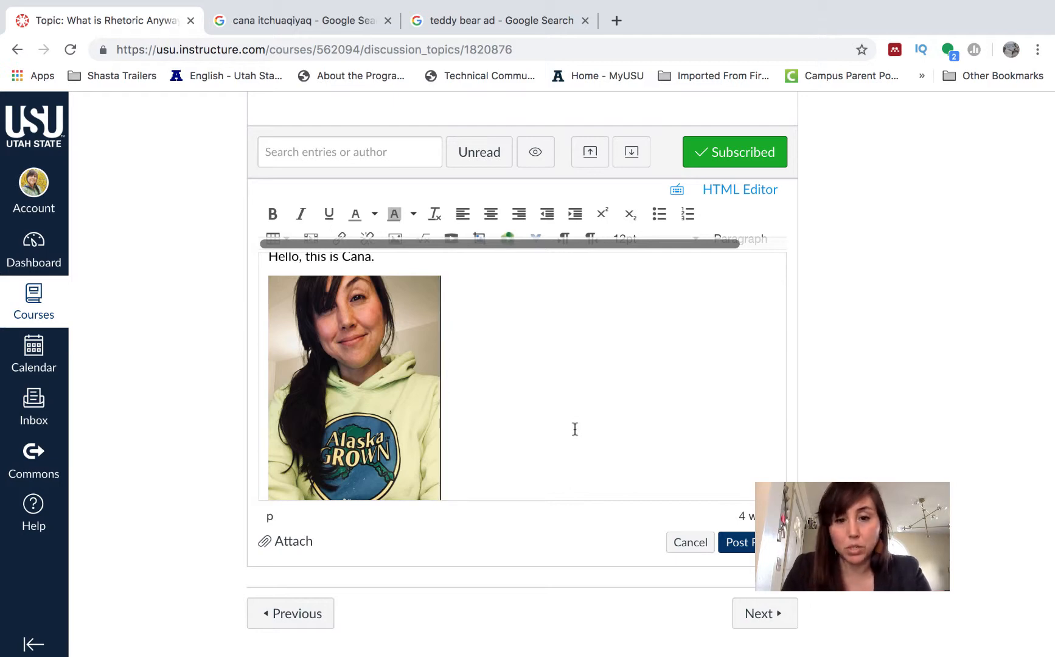
pyautogui.scroll(-1, 575, 429)
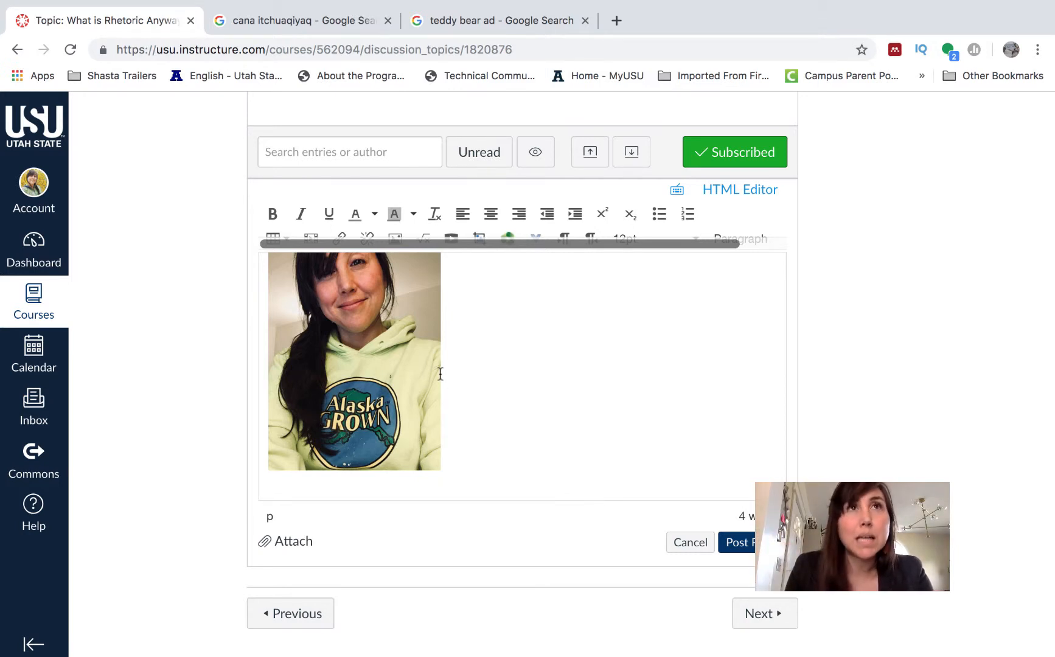
# Start embedding another image in the reply and choose the Alaska .jpg photo from the profile pictures folder of My files in Canvas
pyautogui.click(395, 238)
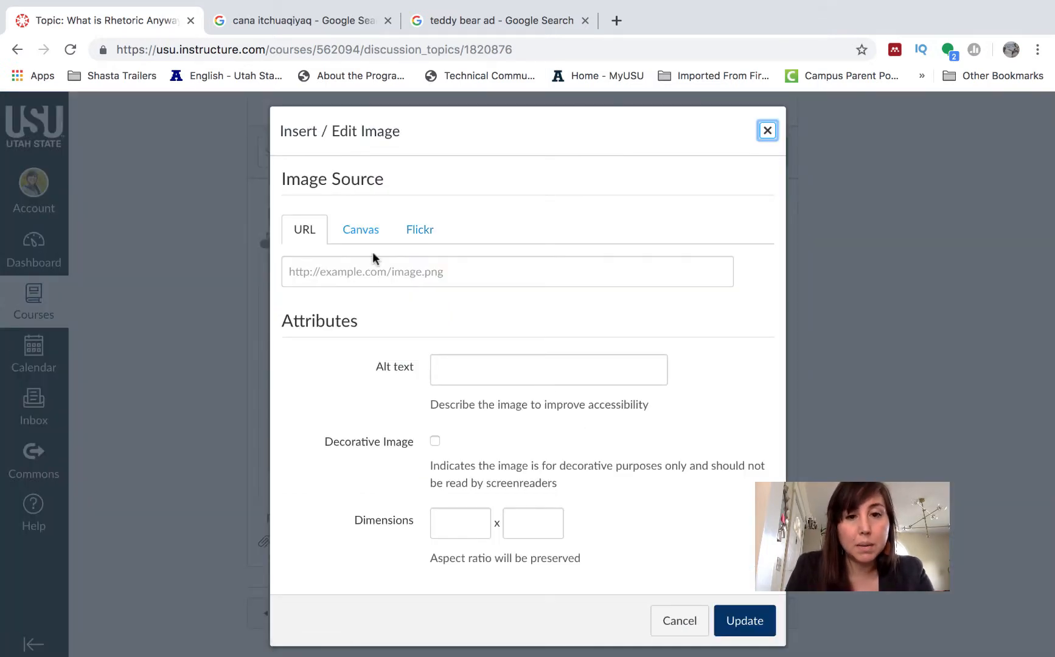
pyautogui.click(365, 231)
pyautogui.click(349, 341)
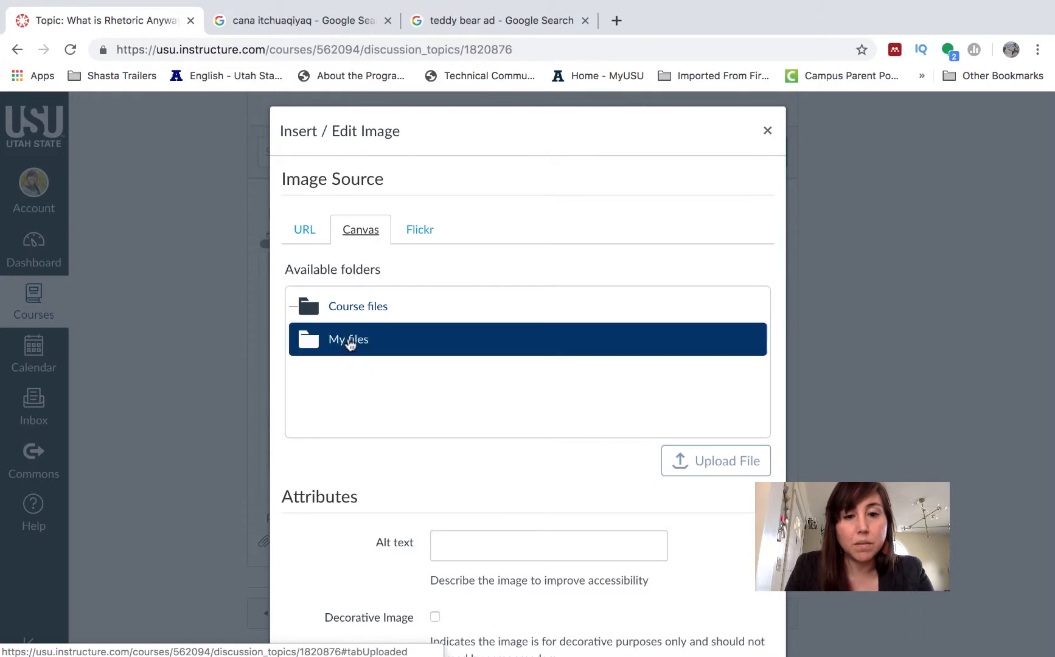
pyautogui.click(417, 406)
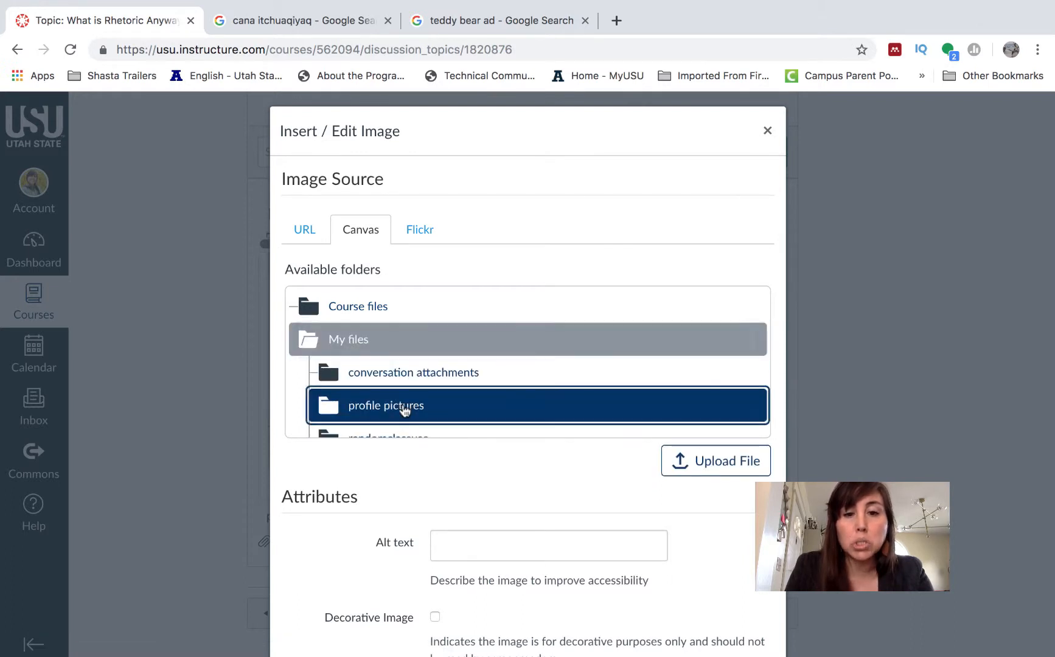
pyautogui.scroll(-3, 471, 408)
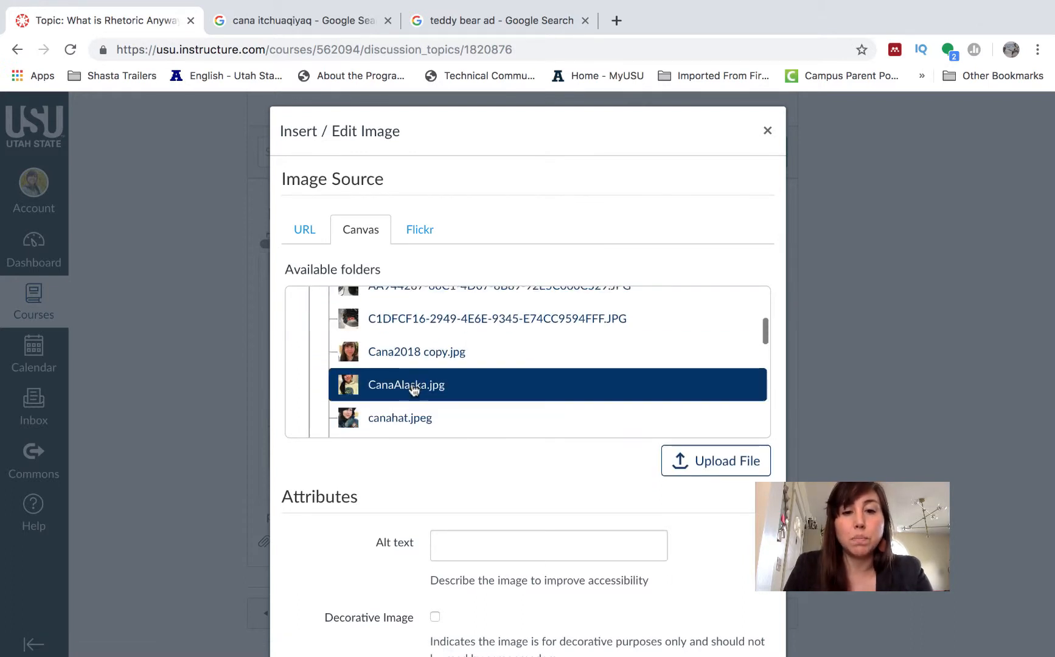
pyautogui.click(471, 382)
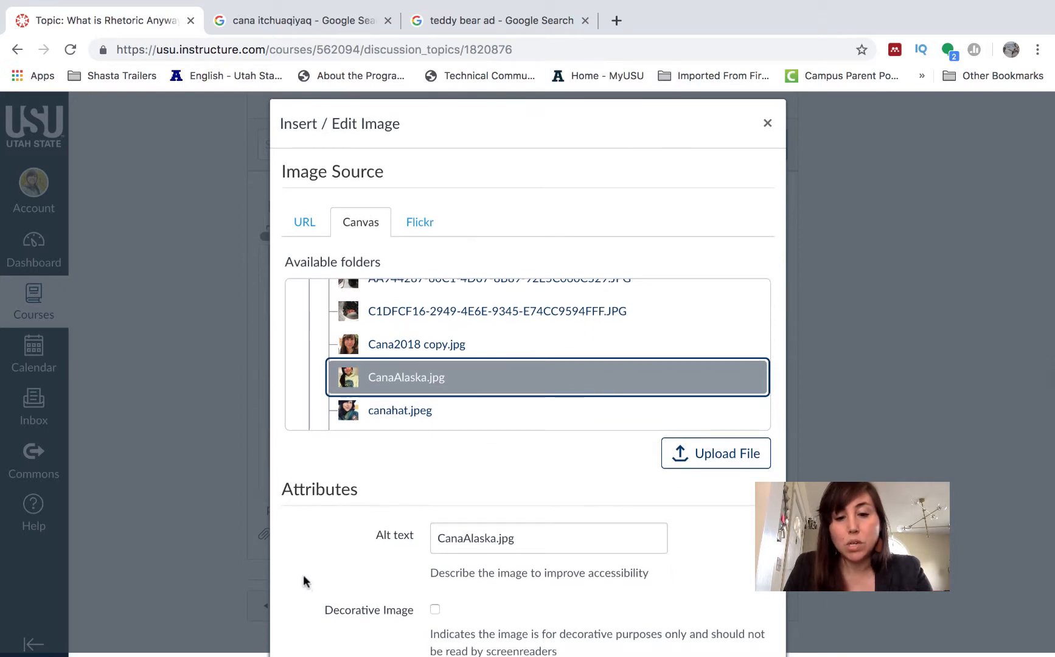
# Set the image width to 300 with its aspect ratio preserved and insert it below the first photo
pyautogui.scroll(-3, 310, 572)
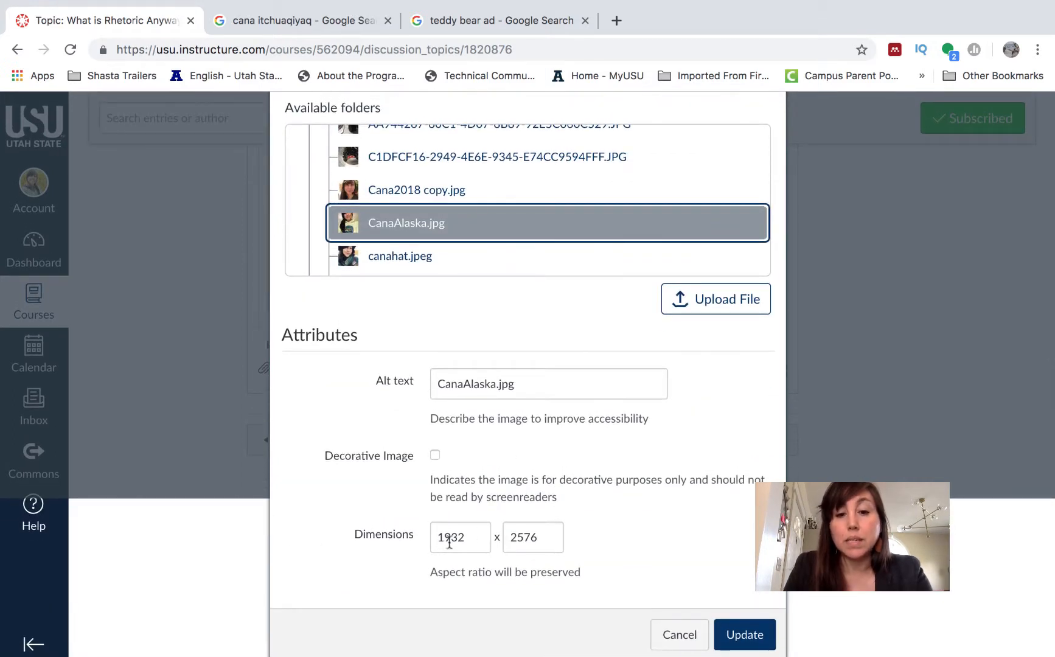
pyautogui.doubleClick(472, 537)
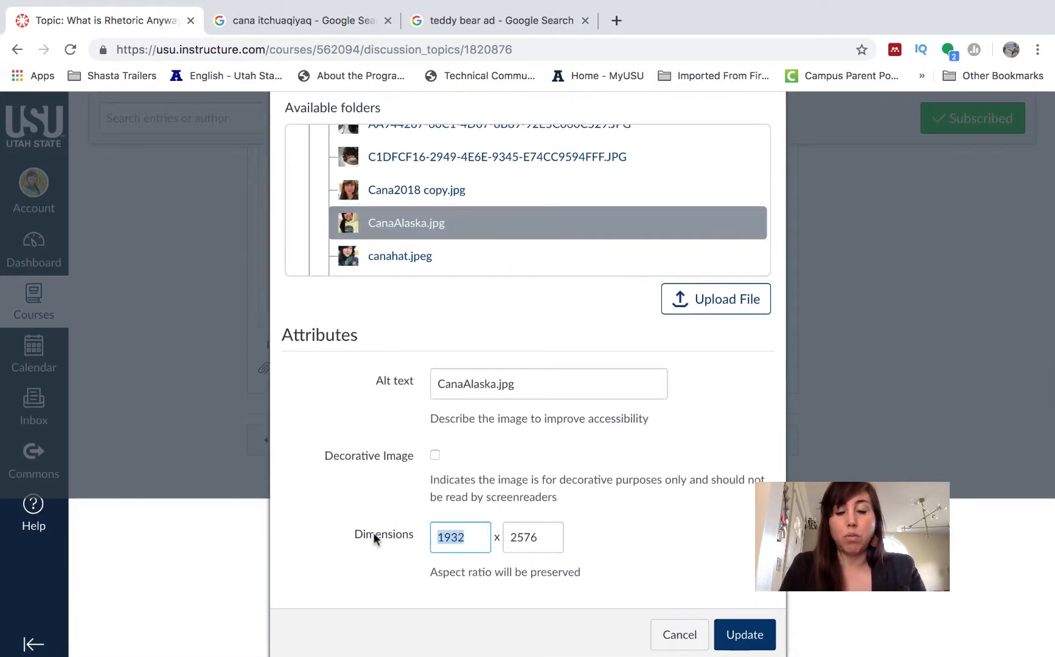
pyautogui.write('300')
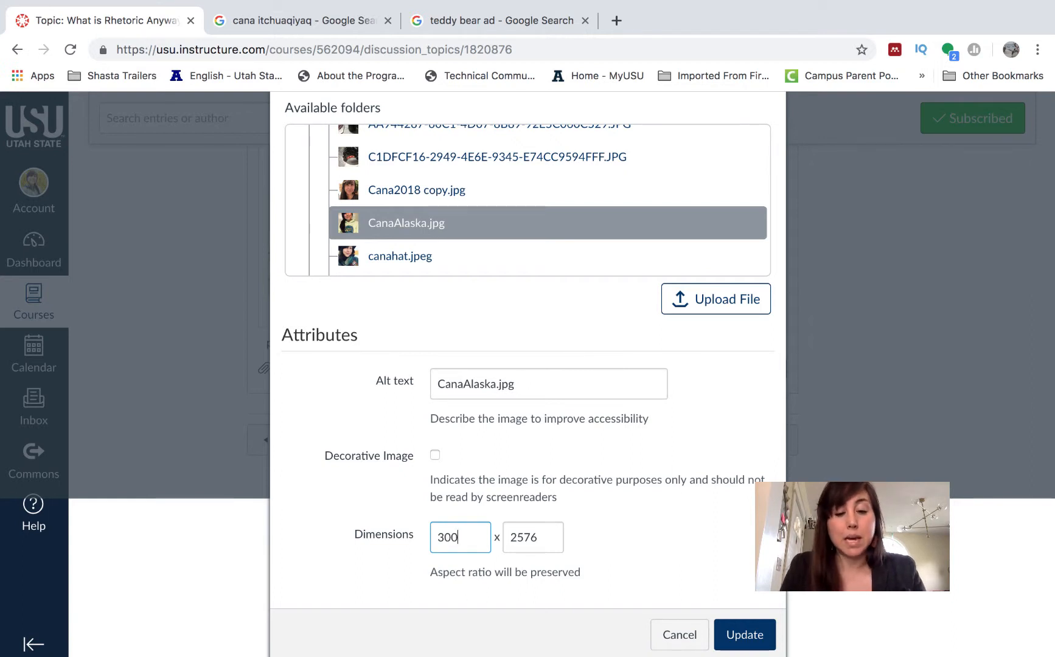
pyautogui.press('Tab')
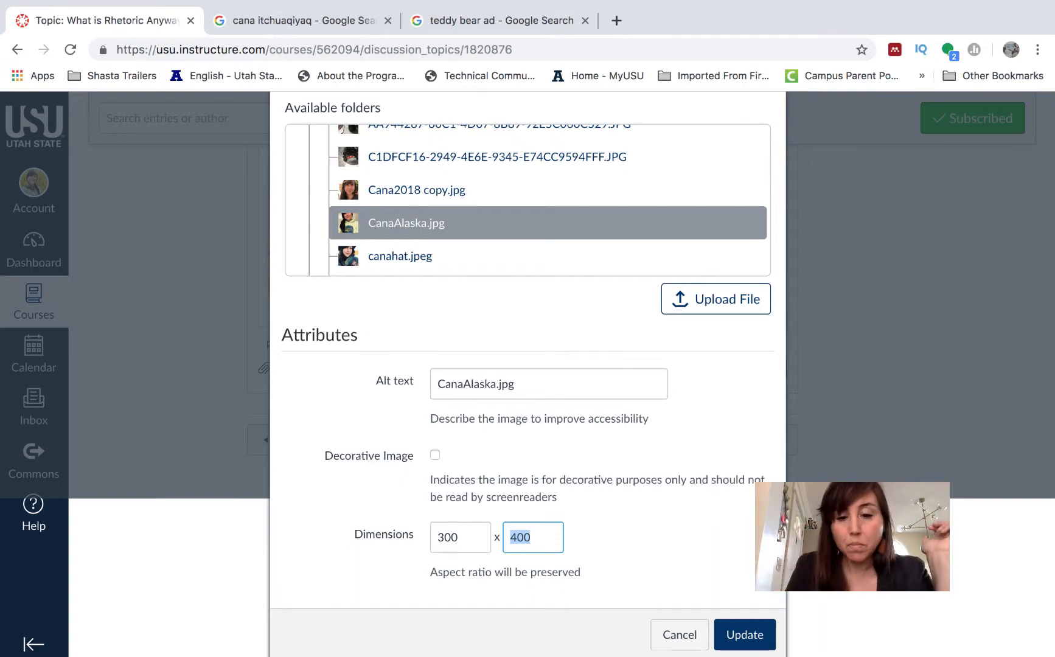
pyautogui.click(754, 637)
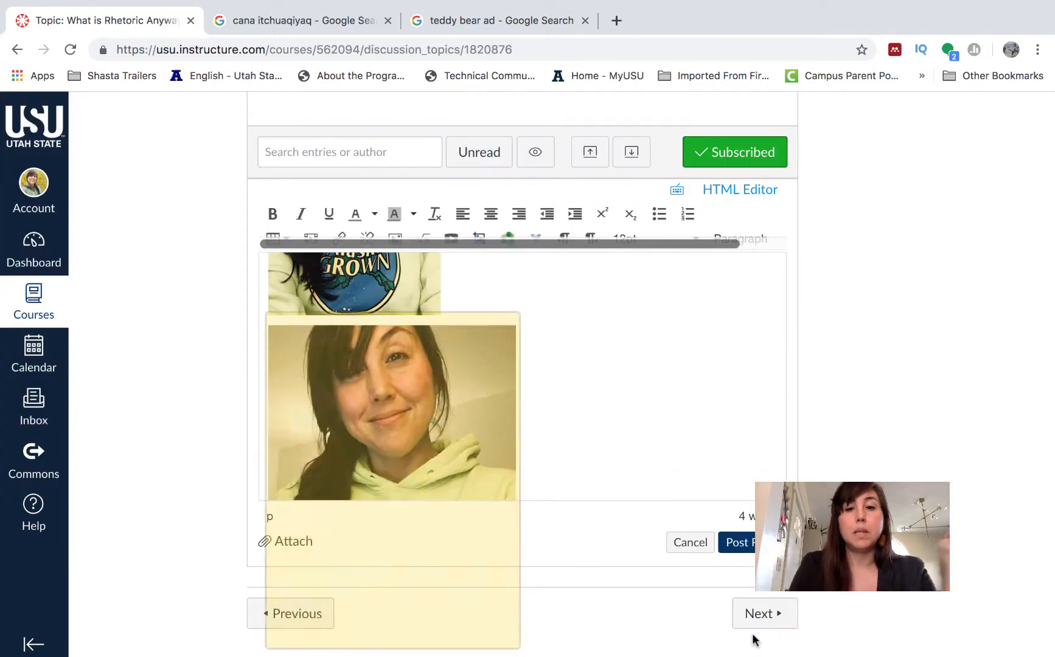
# Shrink the second photo proportionally to about half its displayed width and start a new line below it
pyautogui.scroll(-5, 602, 415)
pyautogui.scroll(6, 619, 436)
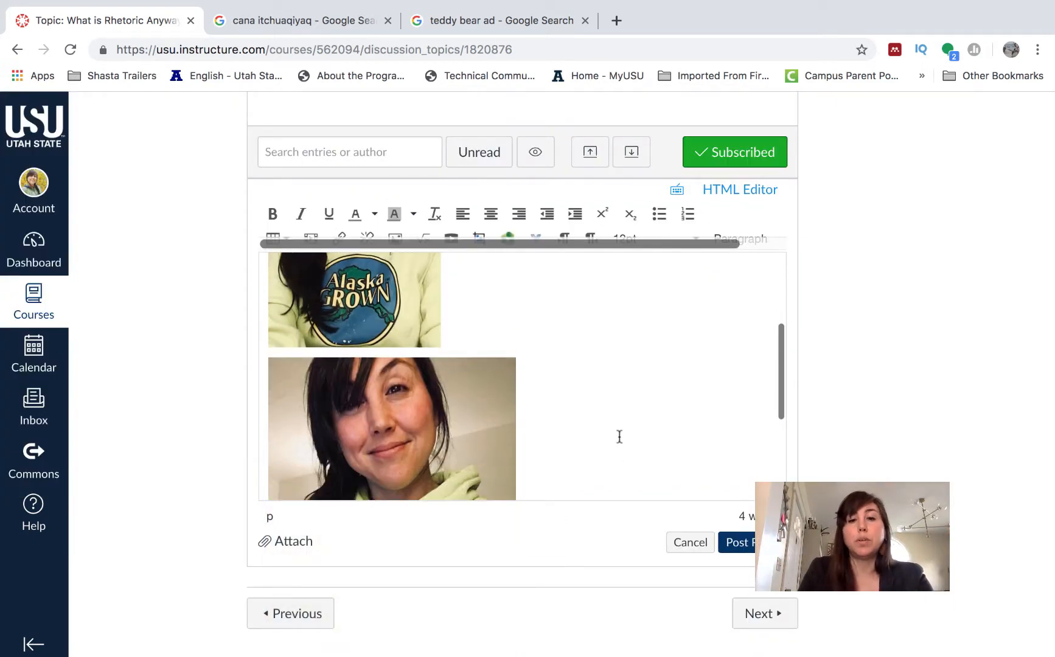
pyautogui.click(547, 316)
pyautogui.click(490, 411)
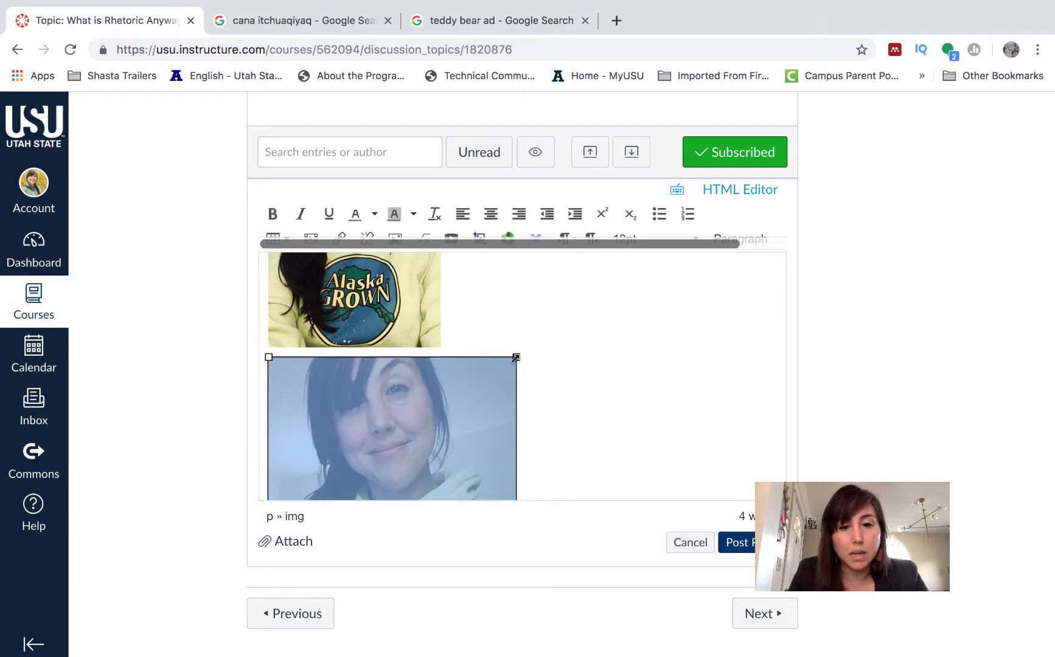
pyautogui.moveTo(515, 357); pyautogui.dragTo(428, 465)
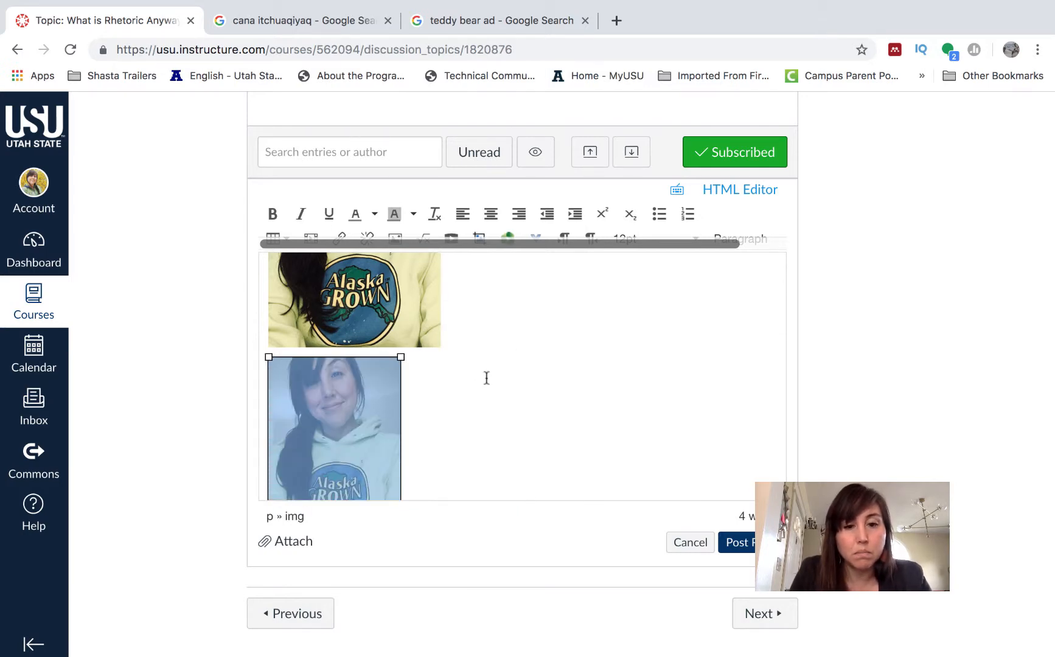
pyautogui.scroll(-1, 490, 383)
pyautogui.click(428, 428)
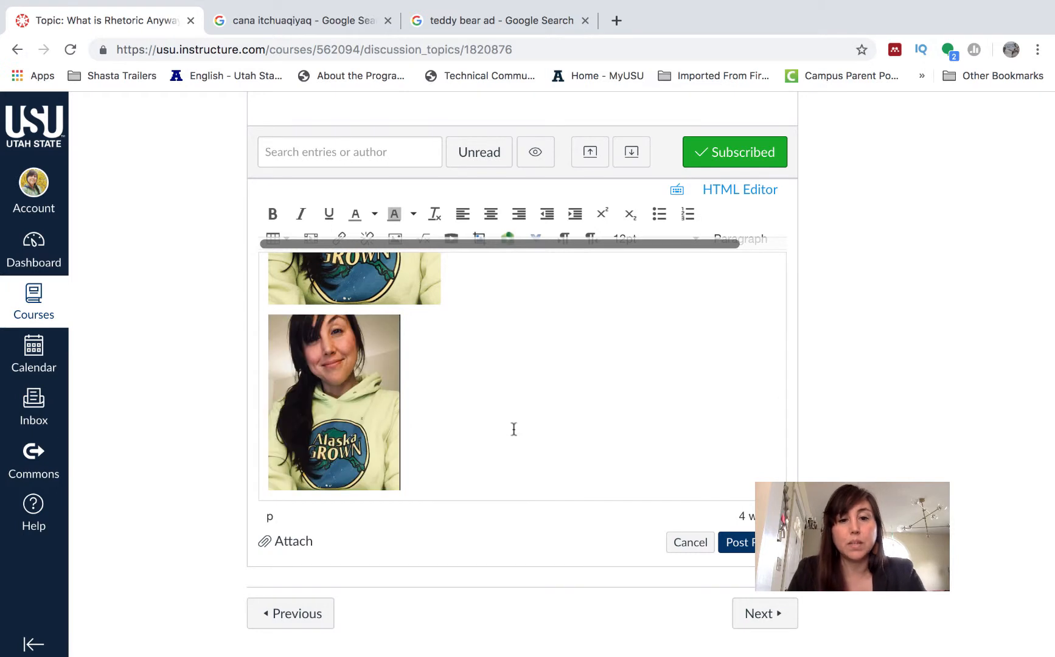
pyautogui.press('Return')
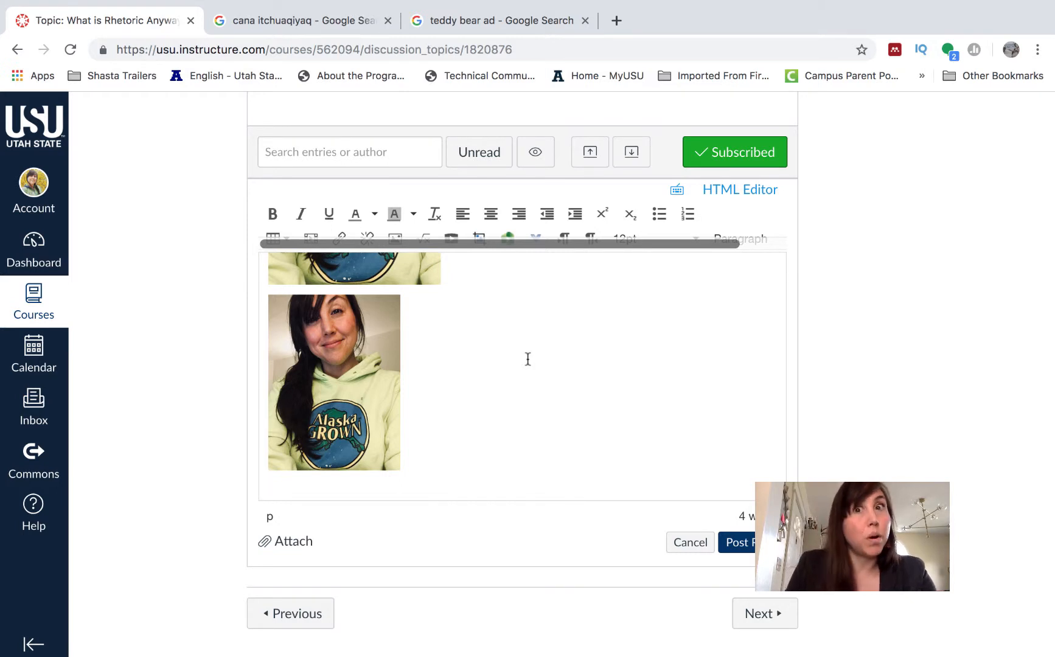
# Switch to the Google Images results for the author's name and open the preview of the photo with the llama
pyautogui.click(257, 20)
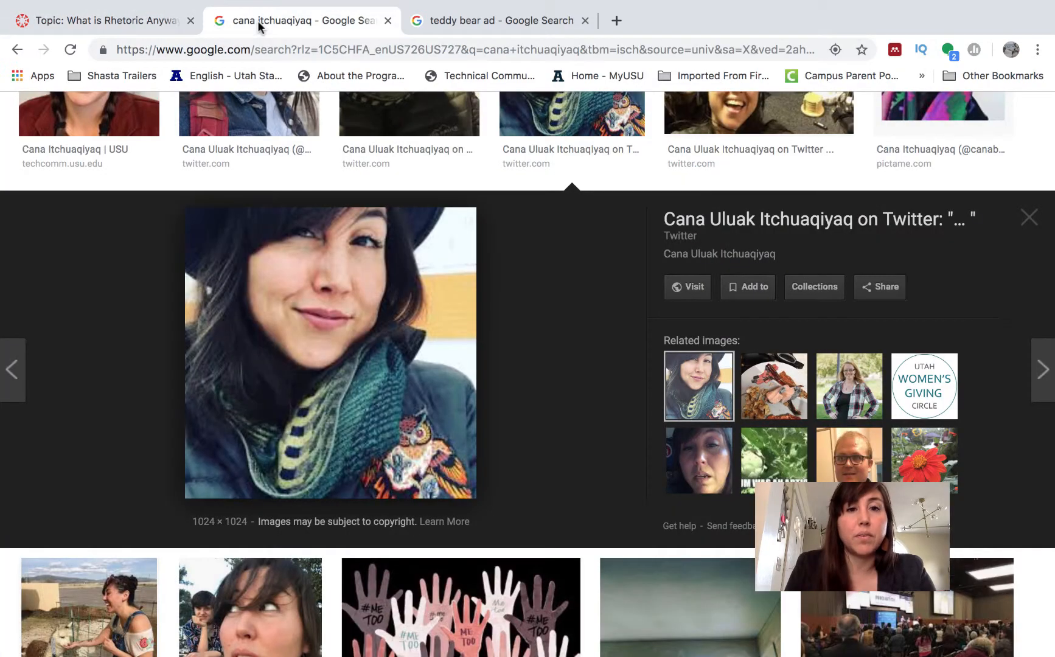
pyautogui.scroll(5, 93, 322)
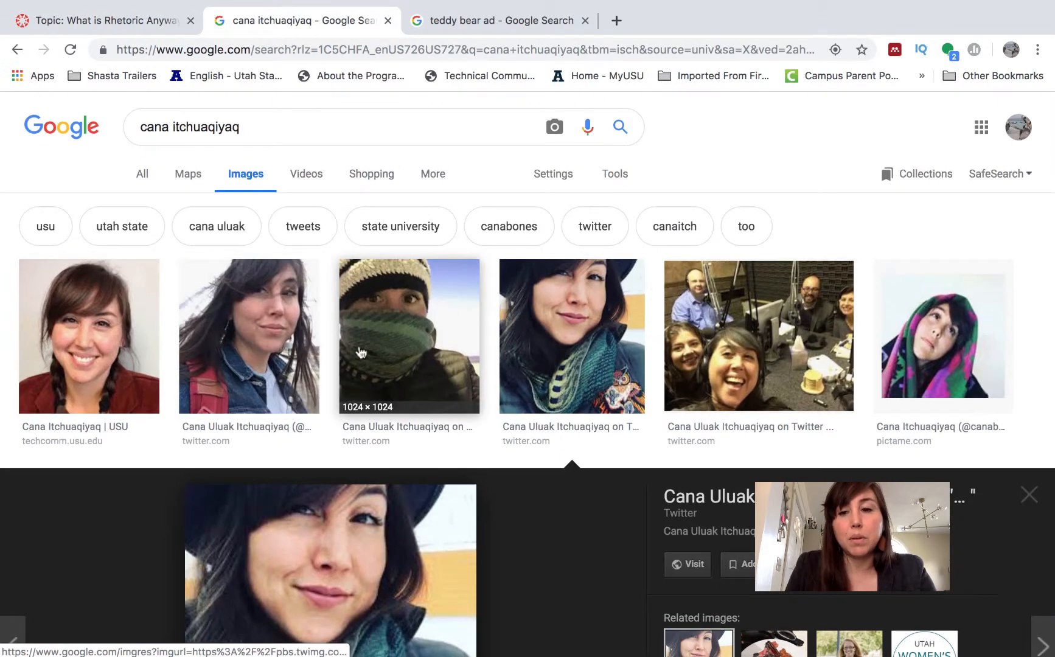
pyautogui.scroll(-10, 519, 525)
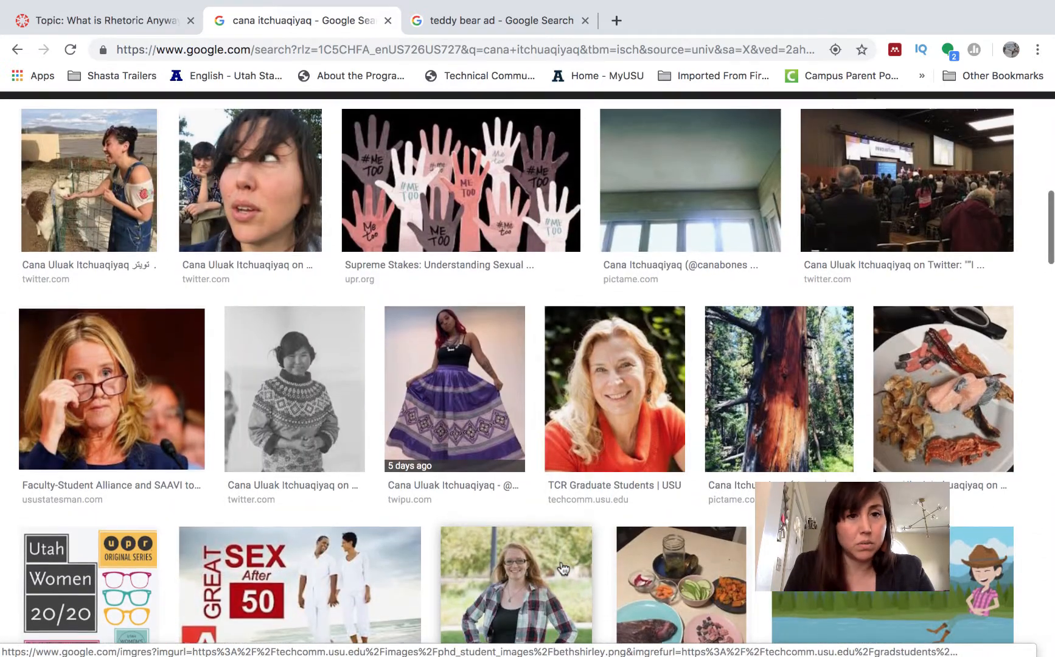
pyautogui.scroll(1, 558, 566)
pyautogui.click(97, 210)
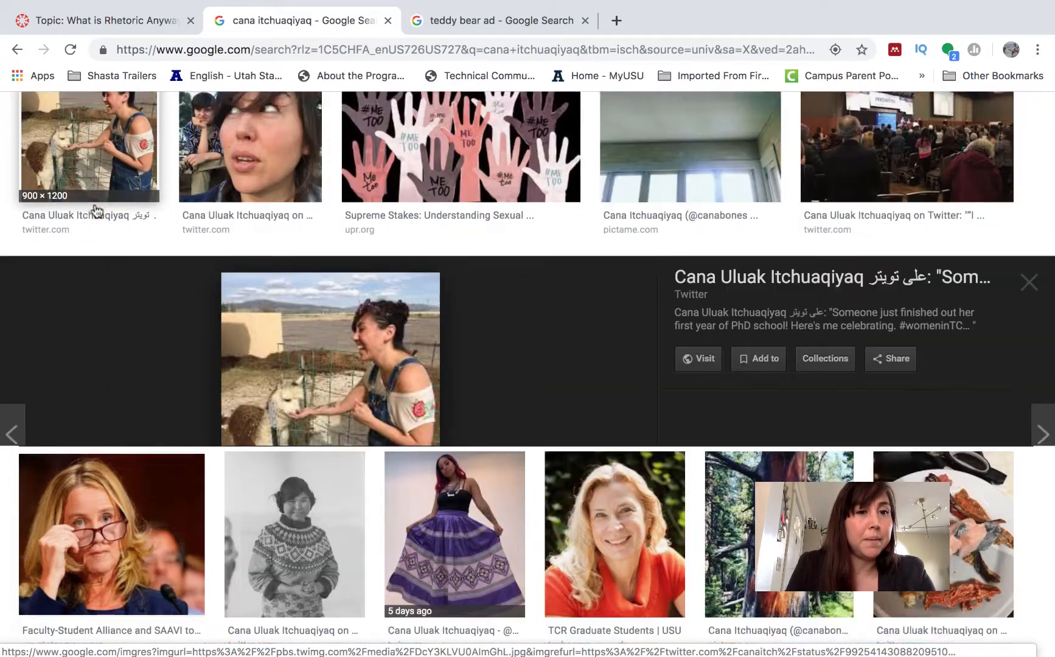
# Save the llama photo to the Desktop as a JPEG image, named with the author's first name followed by "llama"
pyautogui.rightClick(357, 352)
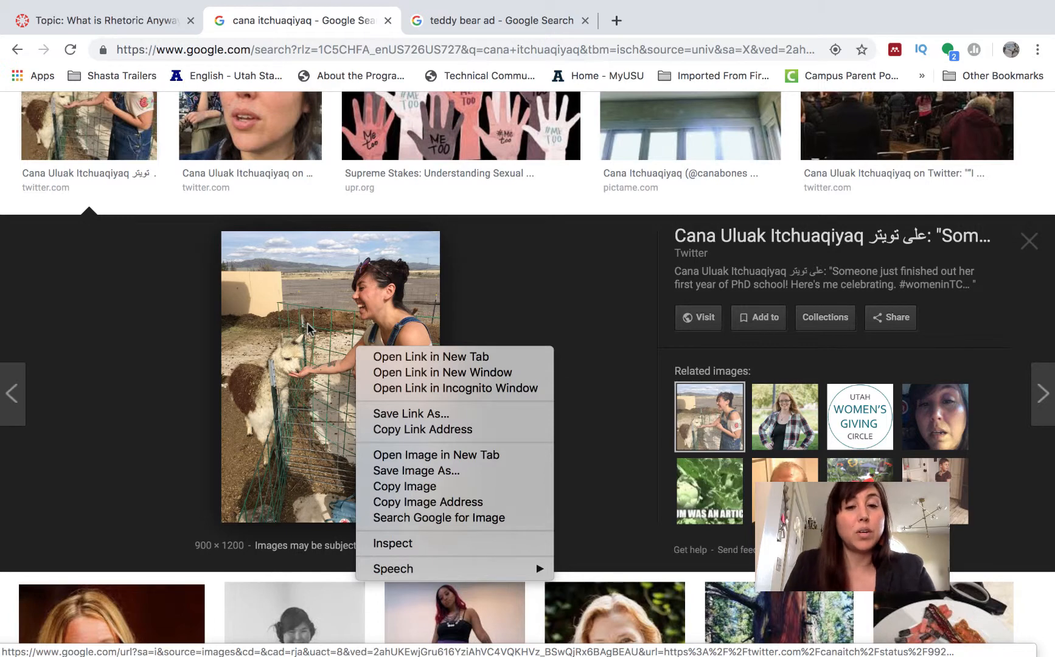
pyautogui.click(430, 471)
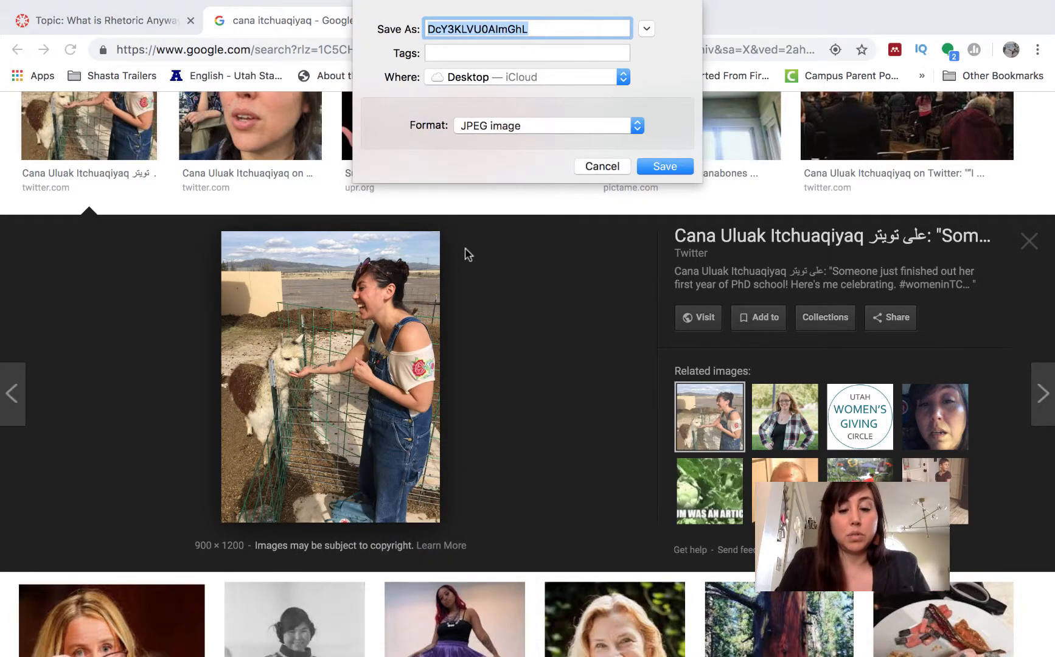
pyautogui.write('canallama')
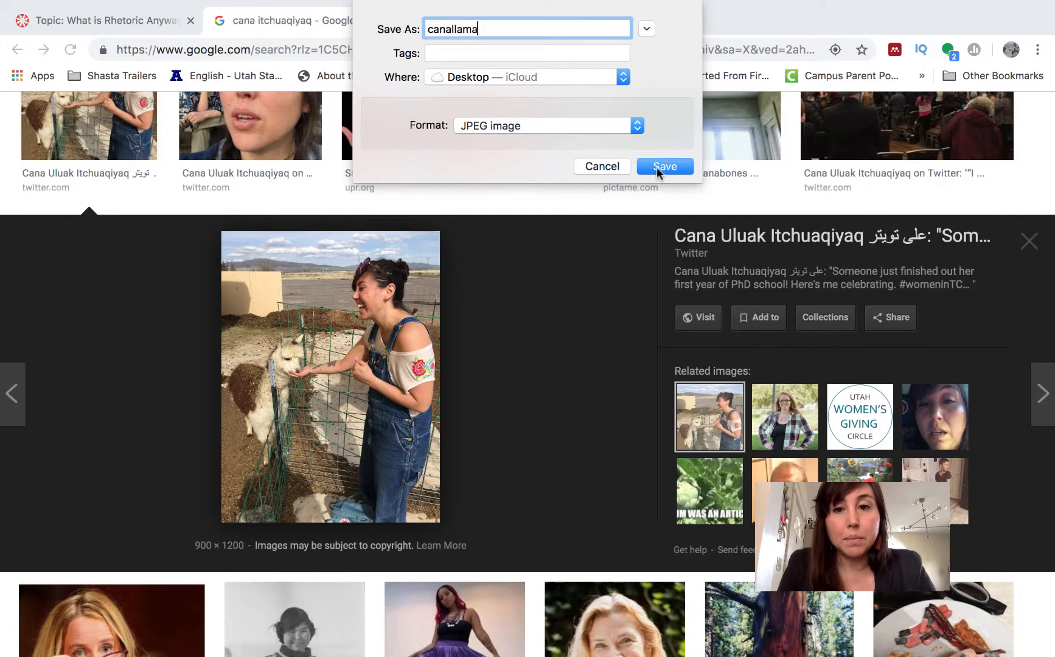
pyautogui.click(658, 168)
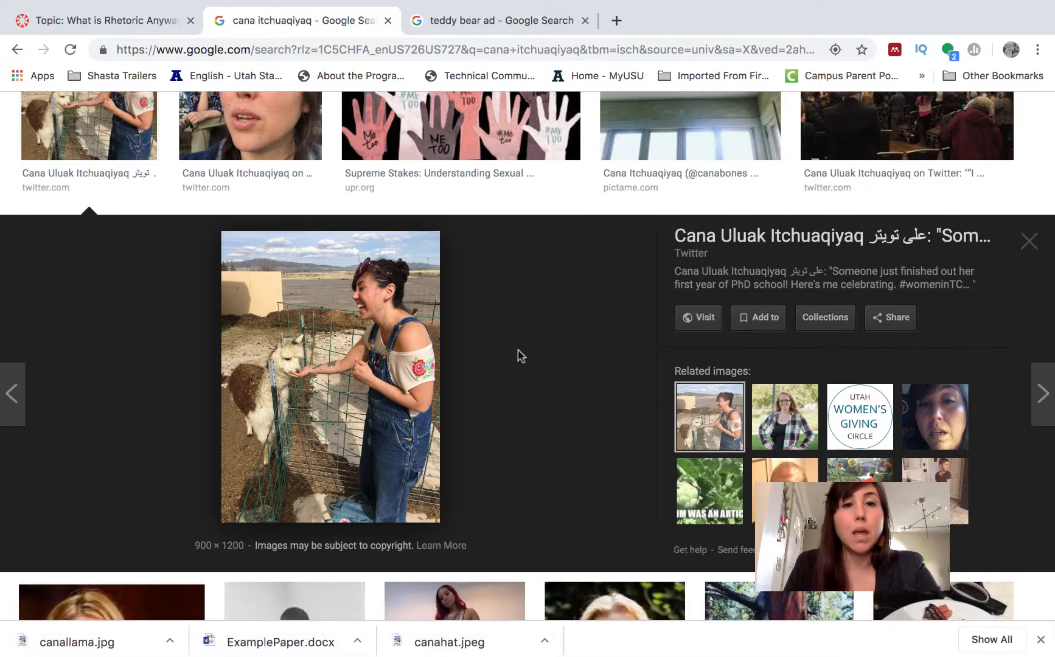
# Return to the Canvas reply, start embedding another image, and select the profile pictures folder of My files as its location
pyautogui.click(144, 19)
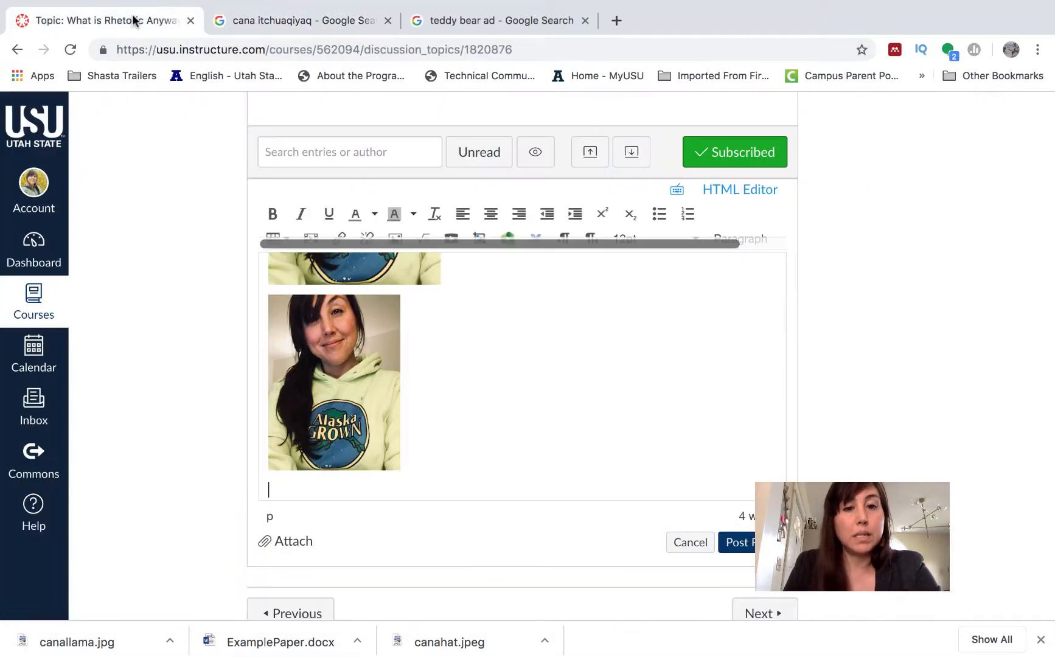
pyautogui.click(394, 238)
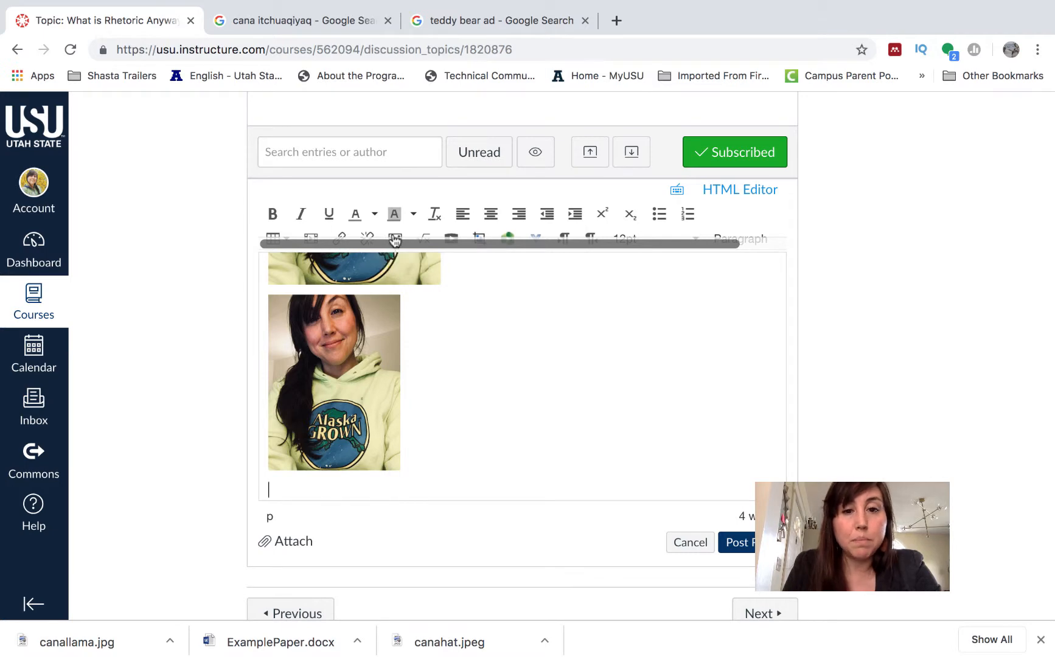
pyautogui.click(370, 216)
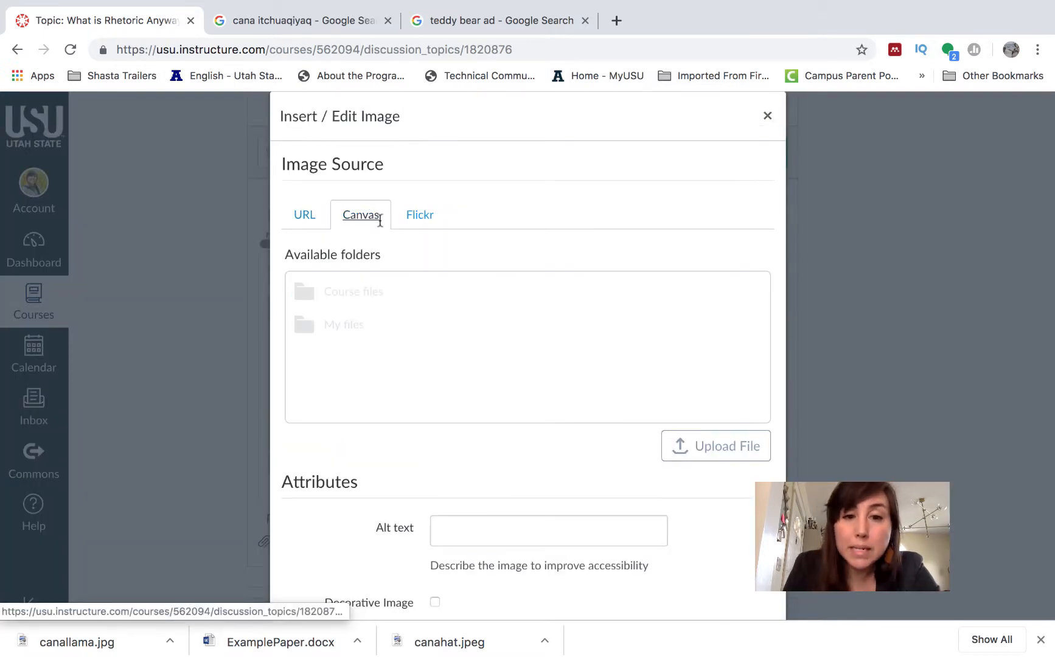
pyautogui.click(328, 326)
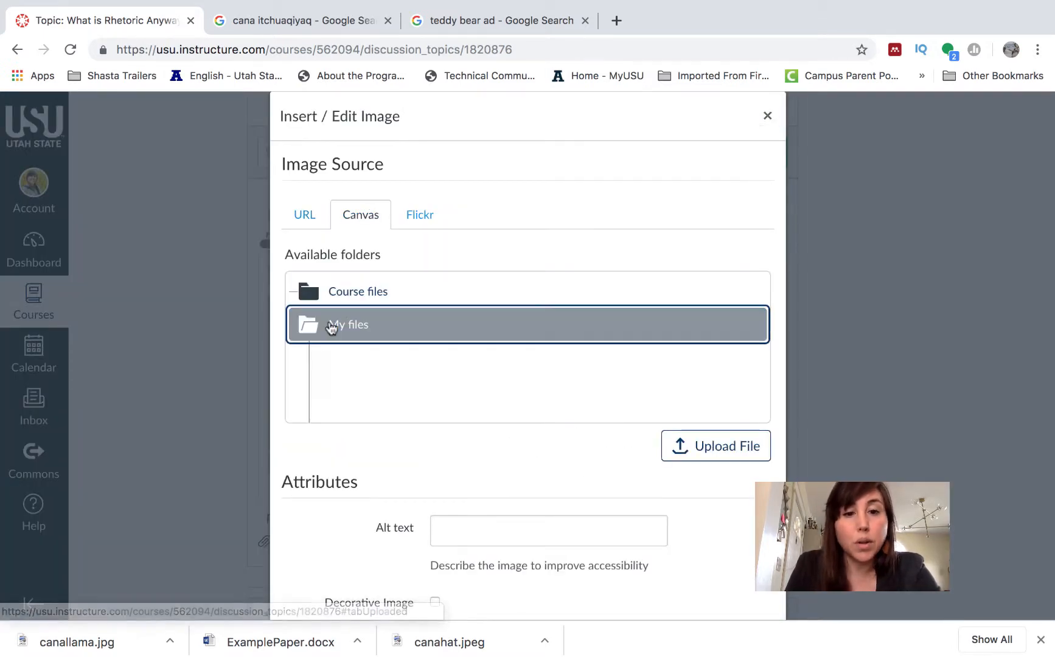
pyautogui.click(389, 393)
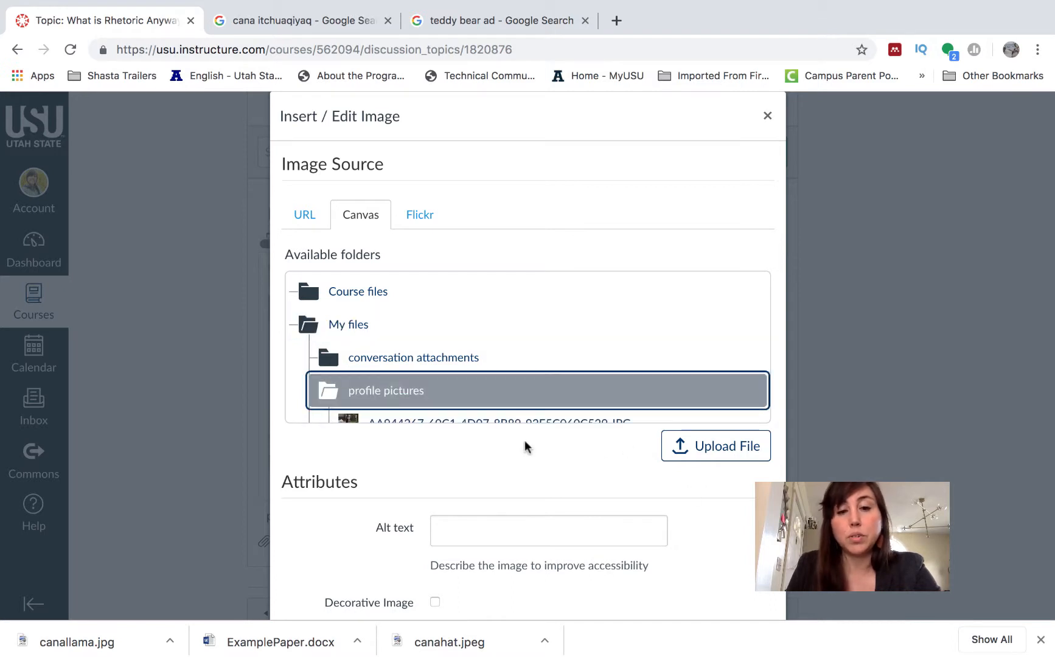
# Upload the saved llama JPEG from the Desktop into the profile pictures folder as the image to embed
pyautogui.scroll(-3, 524, 442)
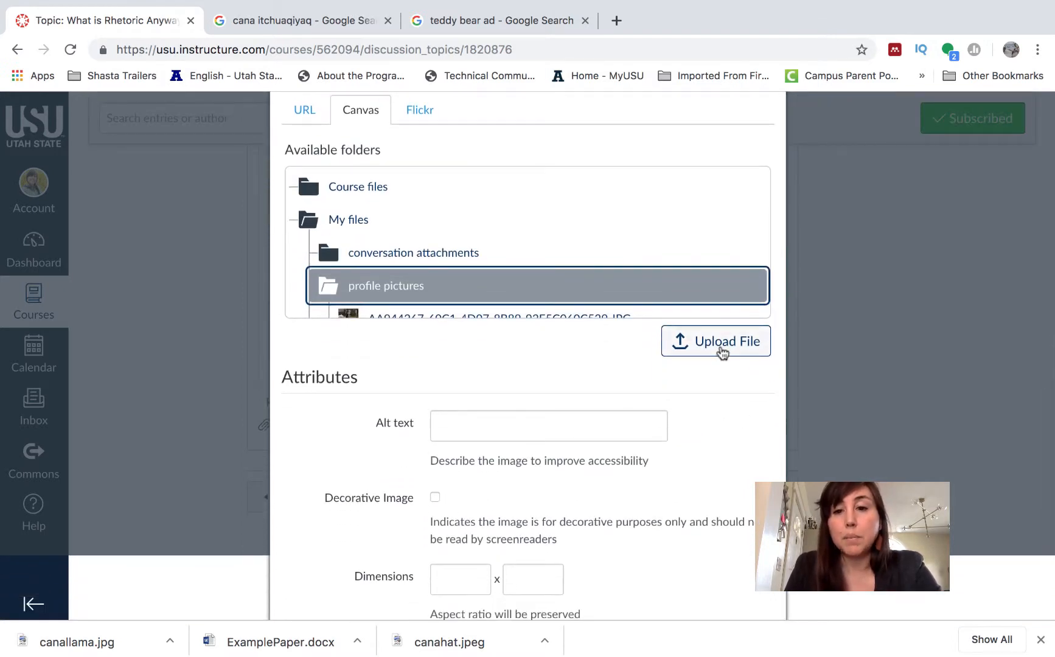
pyautogui.click(717, 344)
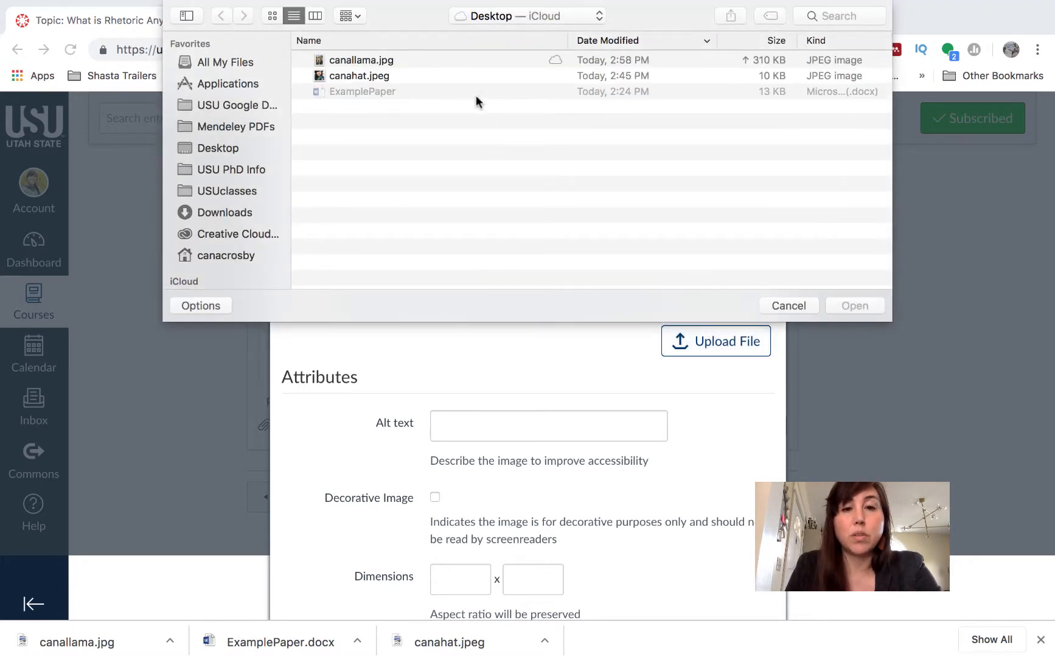
pyautogui.click(347, 60)
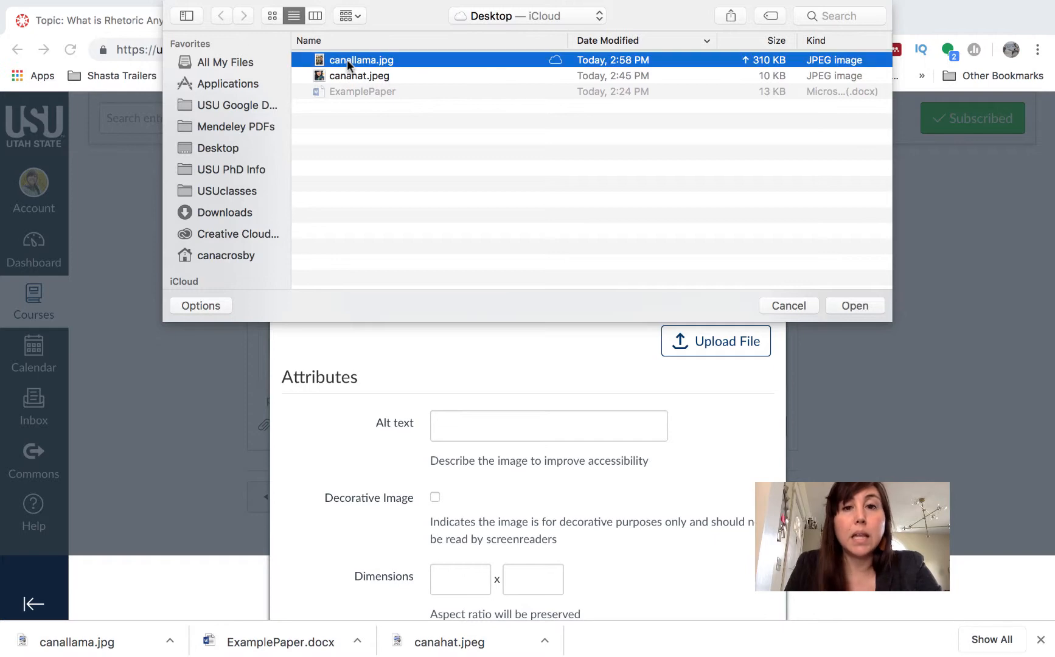
pyautogui.click(854, 305)
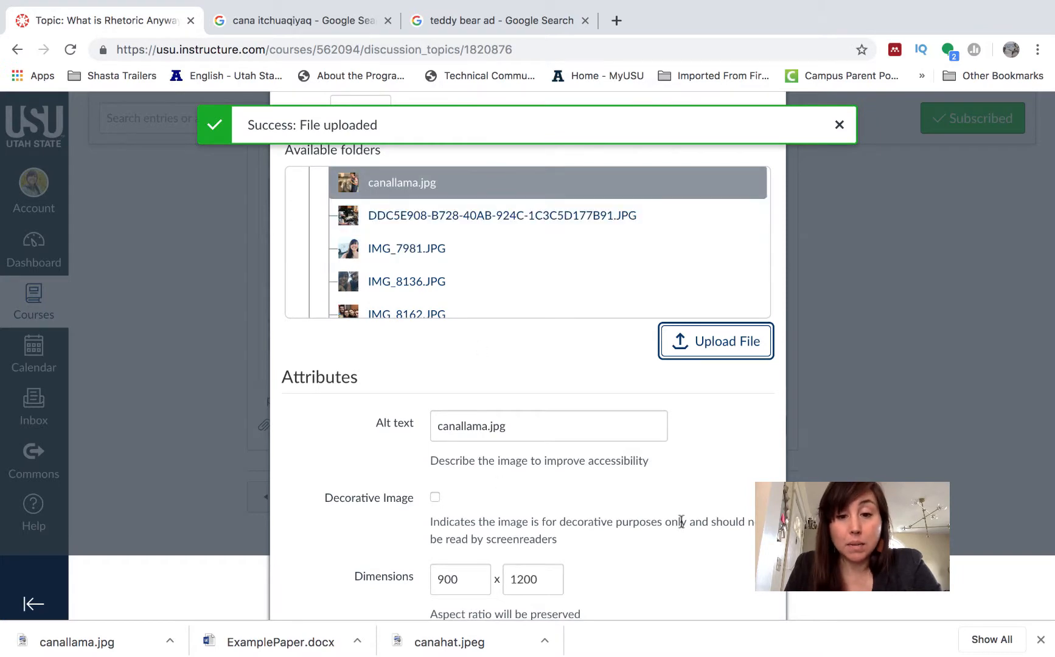
# Set the llama image's width to 300 with the aspect ratio preserved and insert it into the reply
pyautogui.scroll(-3, 681, 521)
pyautogui.moveTo(472, 498); pyautogui.dragTo(370, 496)
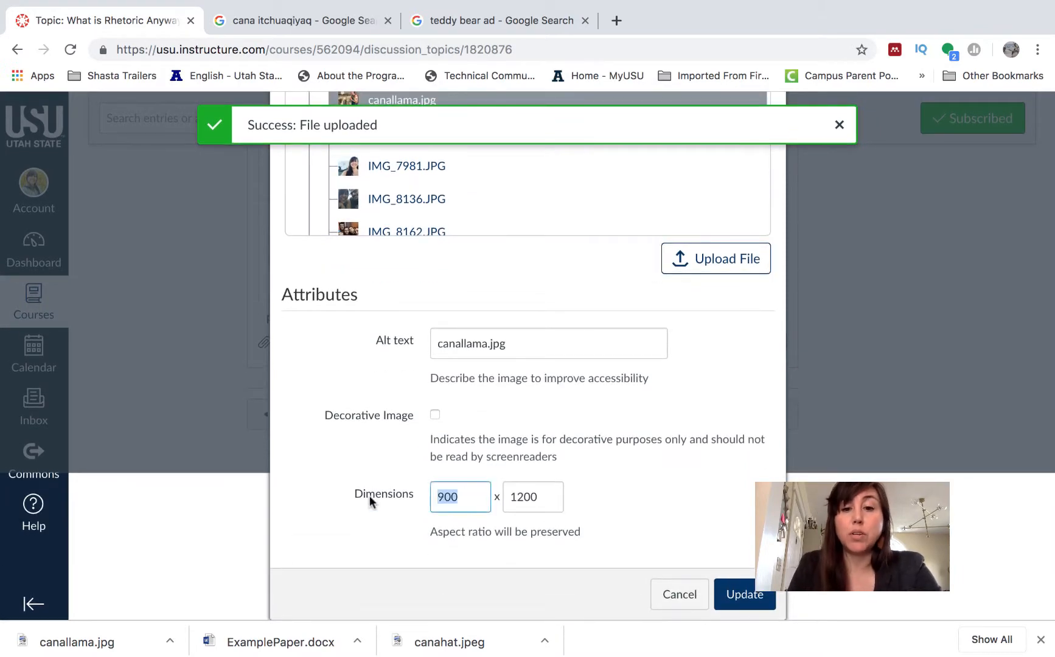
pyautogui.write('300')
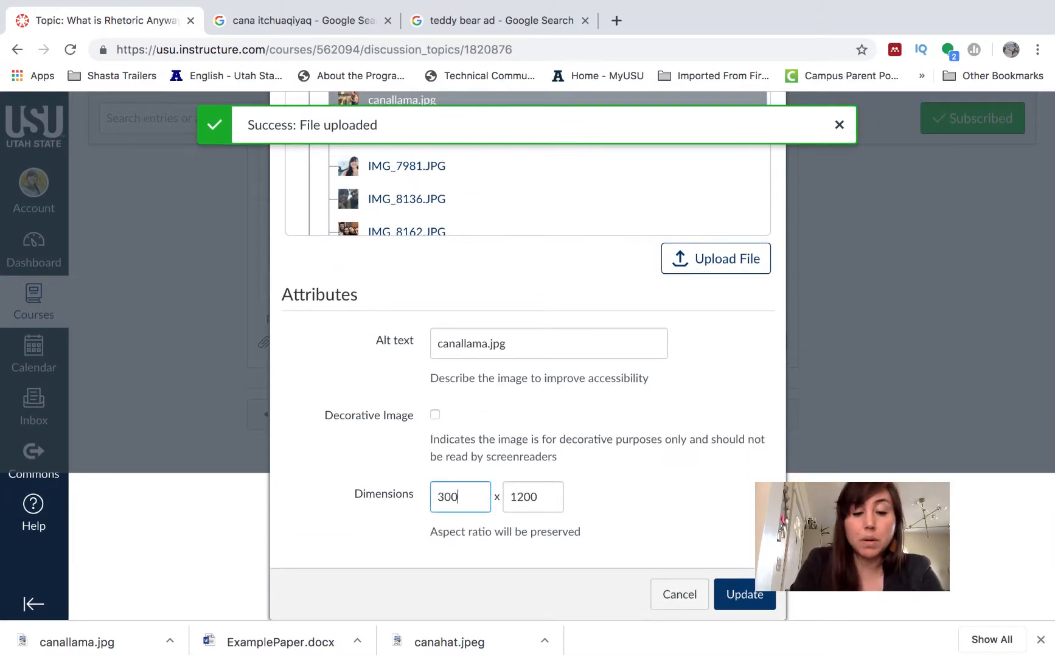
pyautogui.press('Tab')
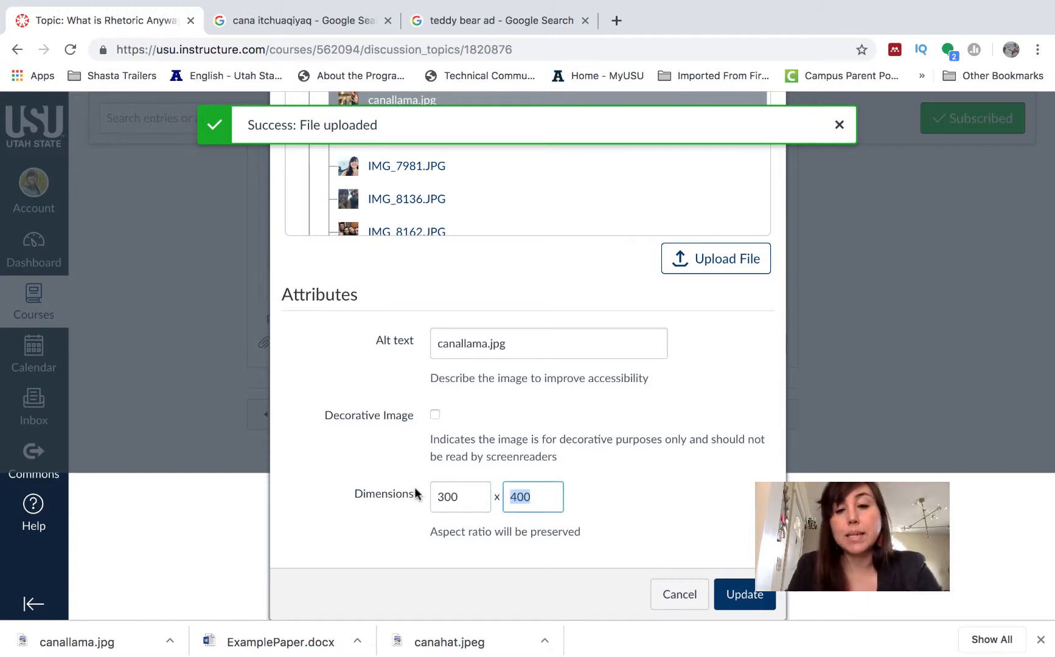
pyautogui.click(744, 594)
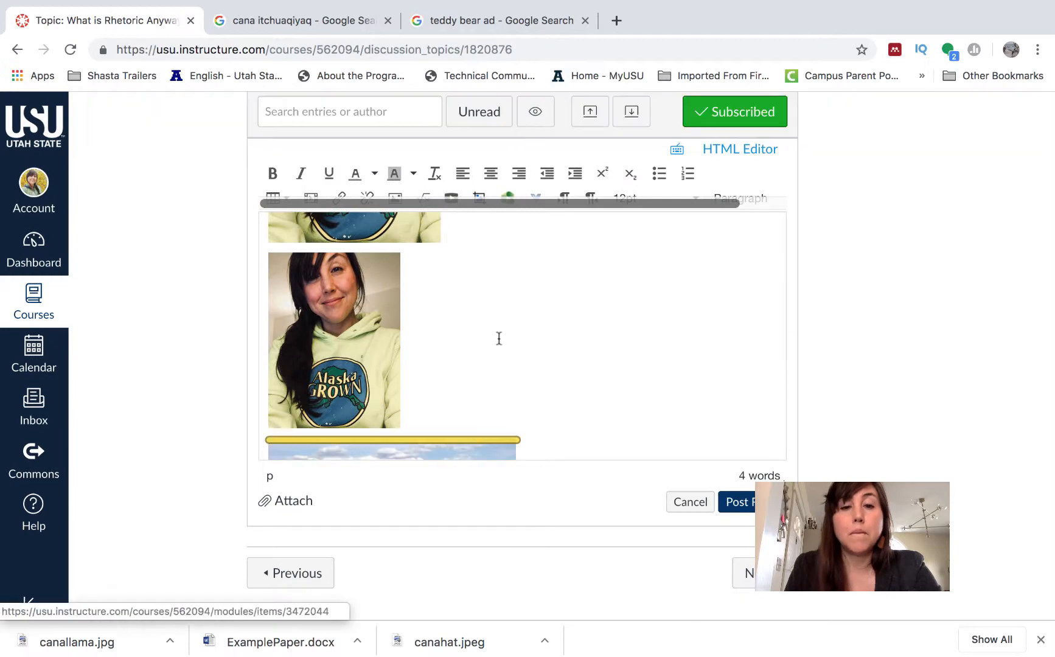
# Add the caption "Here is me with a llama." below the llama photo and start a new line
pyautogui.scroll(-3, 616, 372)
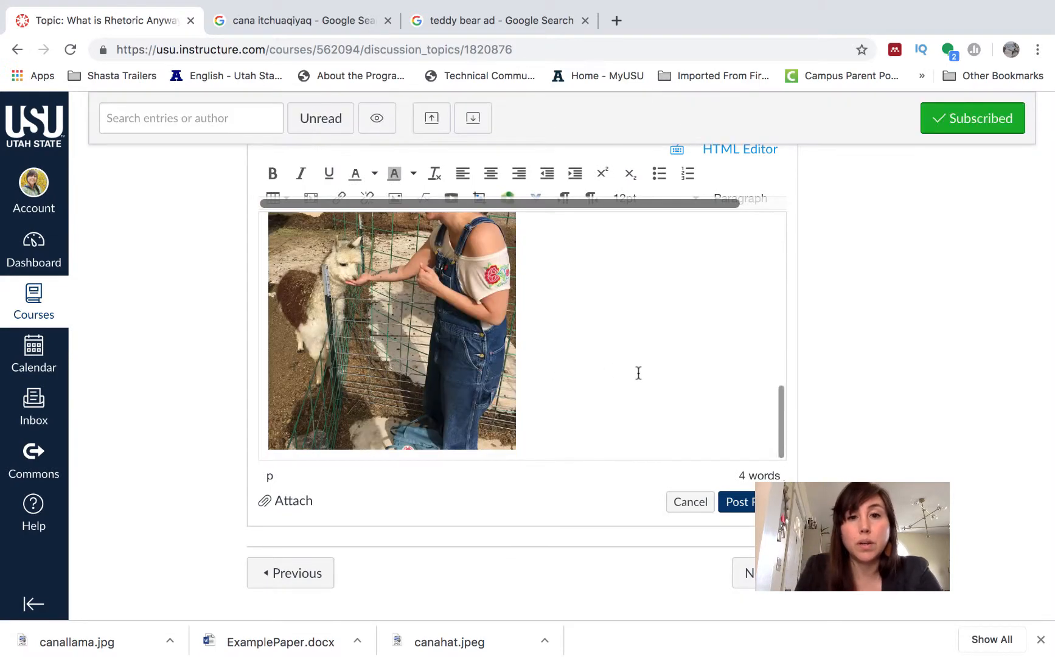
pyautogui.scroll(-1, 567, 365)
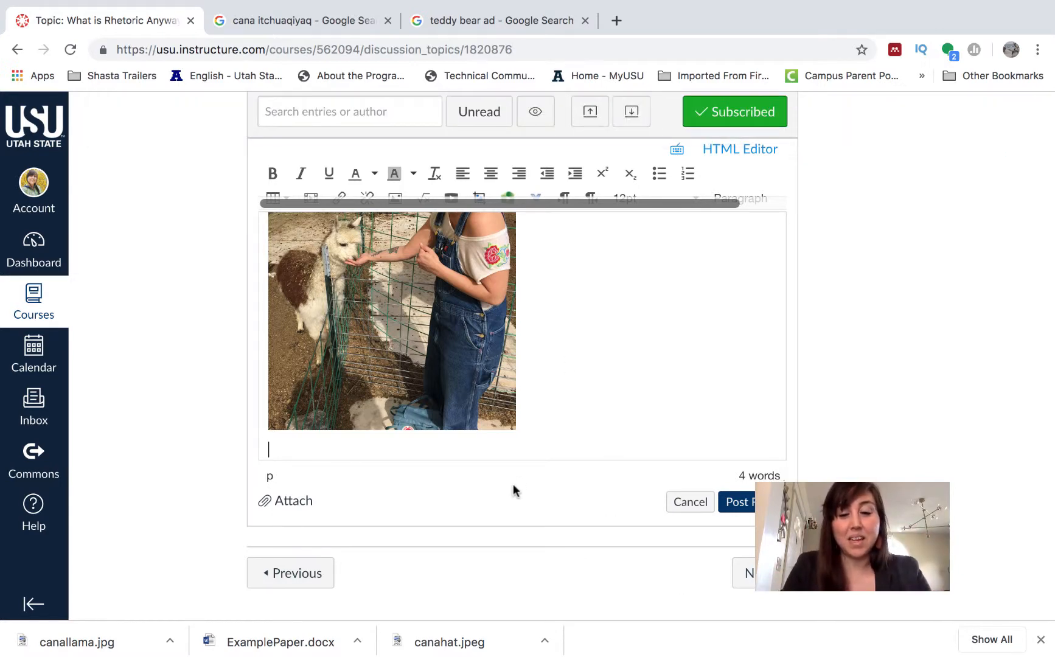
pyautogui.write('Here is me with a llama.')
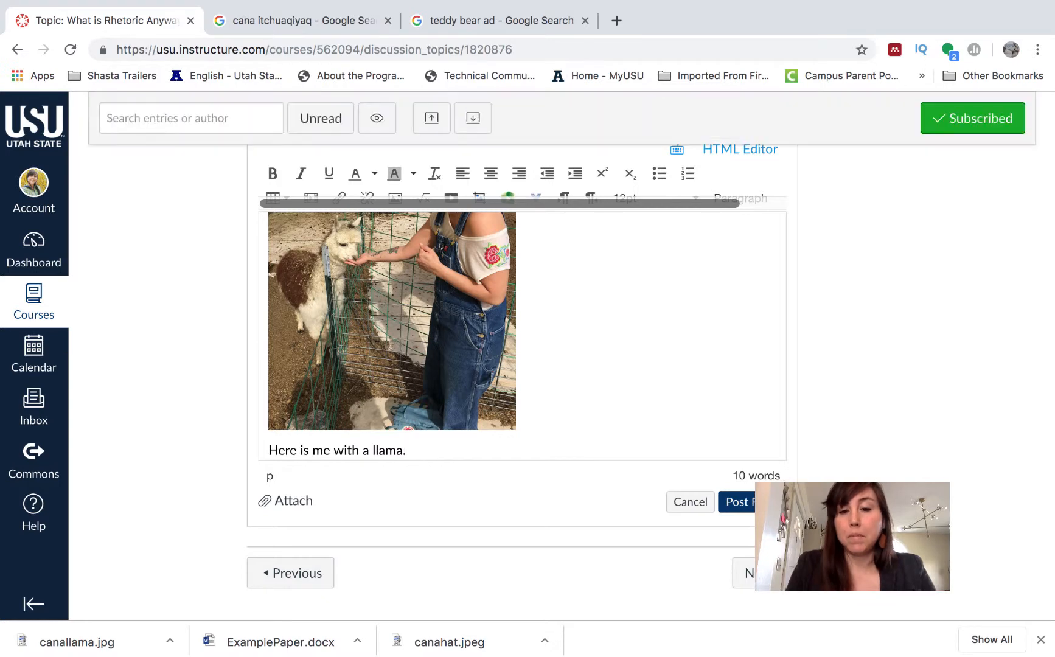
pyautogui.press('Return')
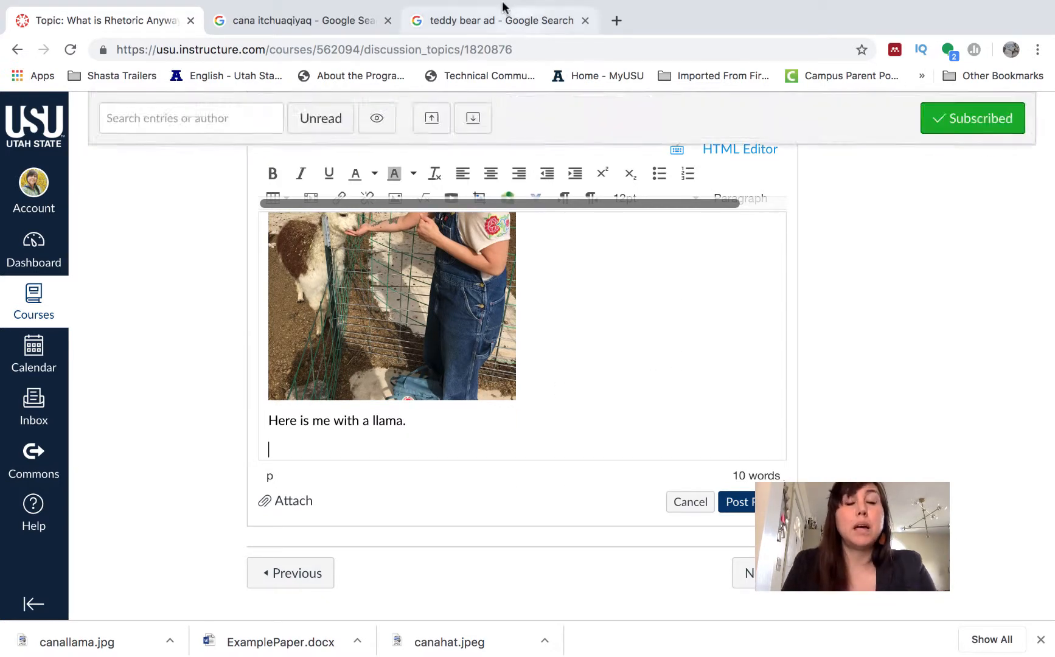
# Switch to the "teddy bear ad" image results, open the IG Parental Control teddy bear preview and copy the image
pyautogui.moveTo(503, 7)
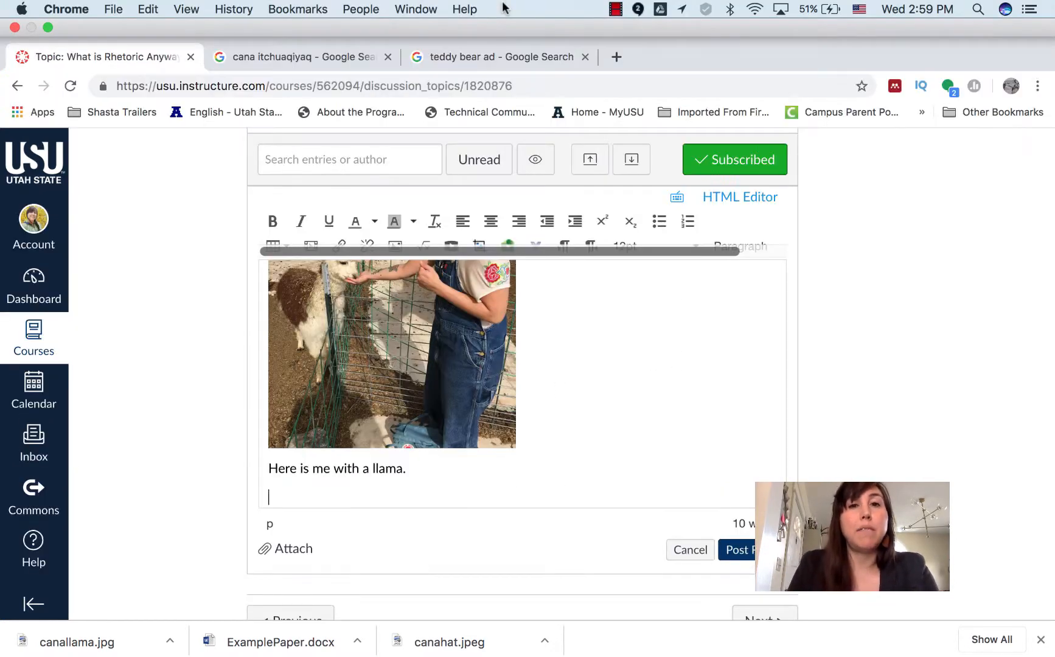
pyautogui.click(468, 54)
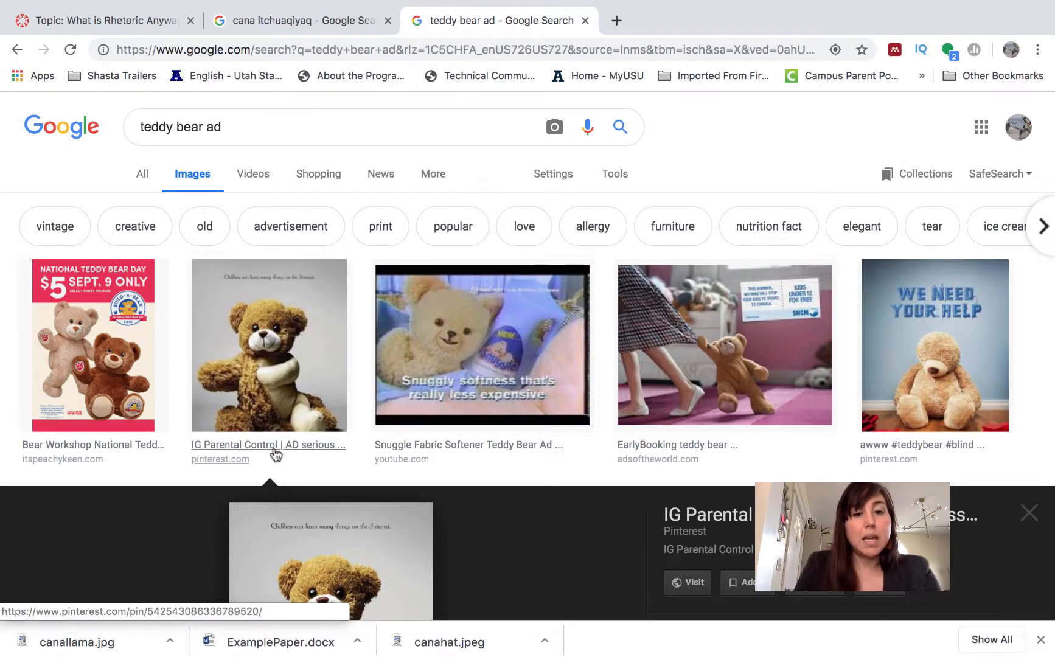
pyautogui.click(277, 350)
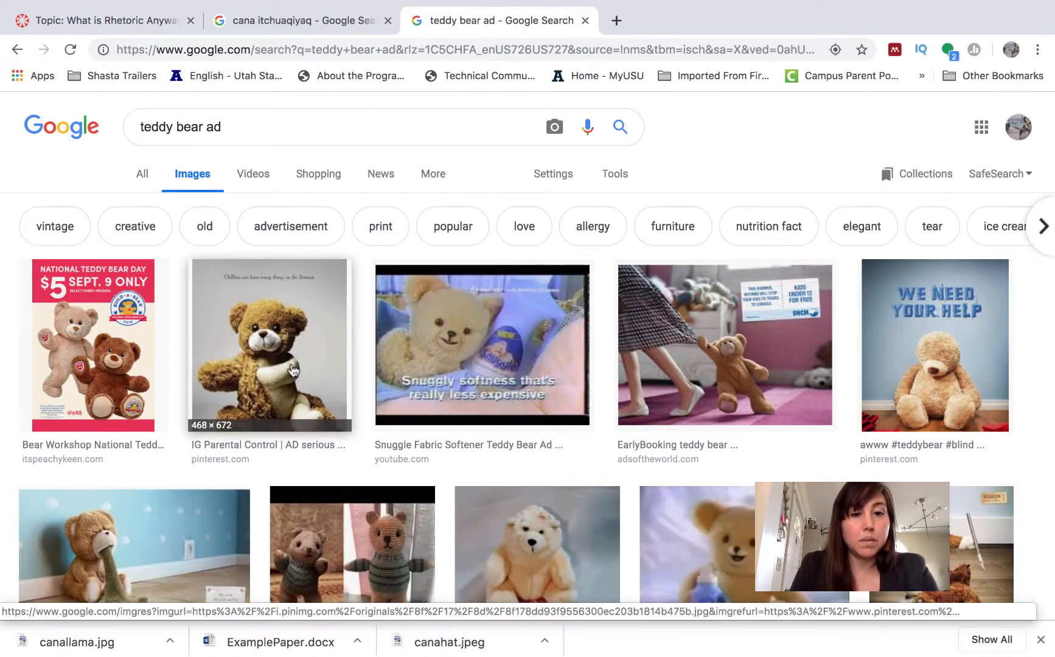
pyautogui.click(292, 370)
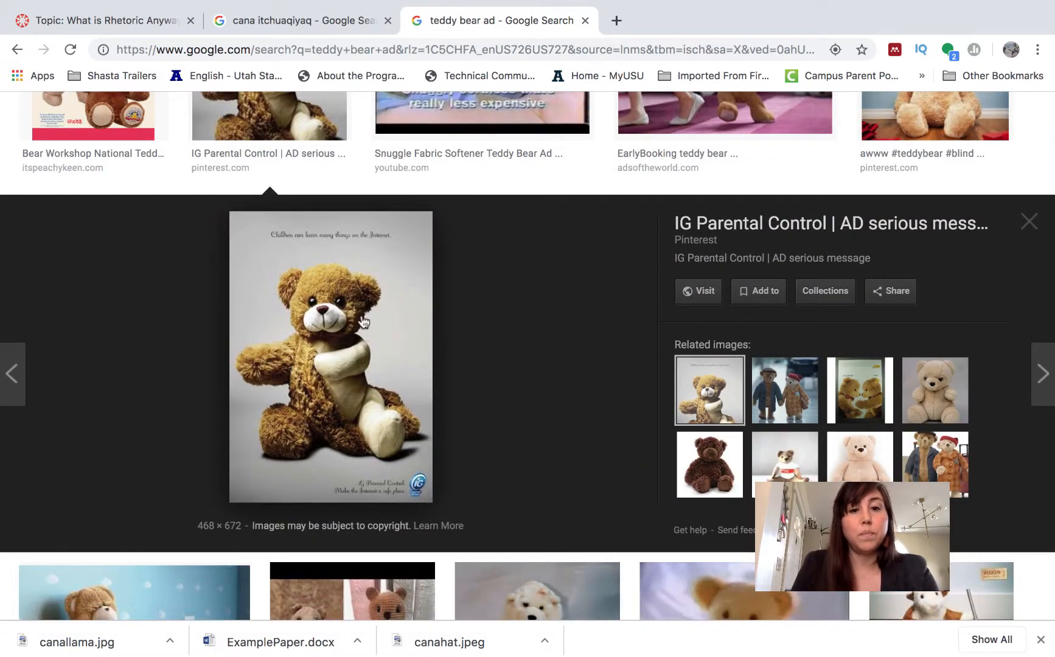
pyautogui.rightClick(381, 301)
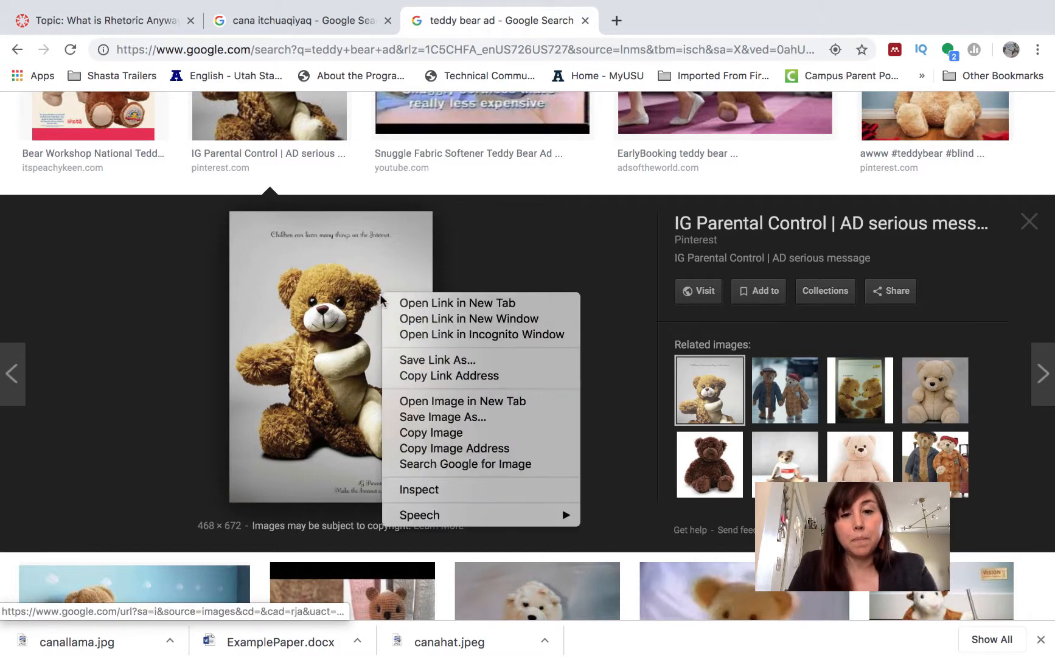
pyautogui.click(427, 434)
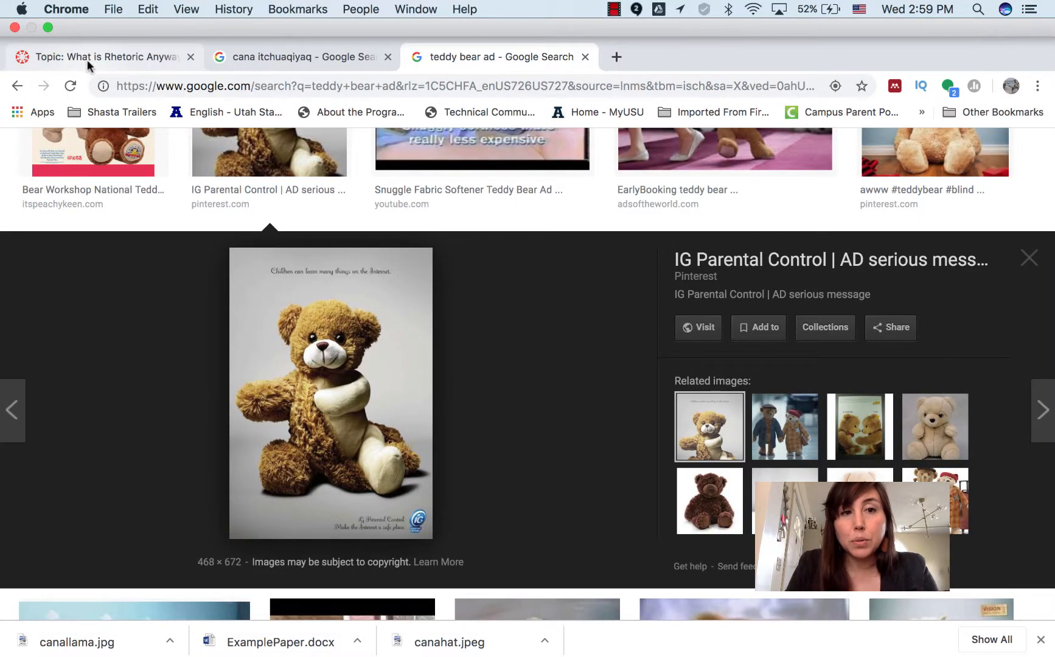
# Return to the Canvas discussion and paste the copied teddy bear ad on the empty line below the llama caption
pyautogui.click(87, 59)
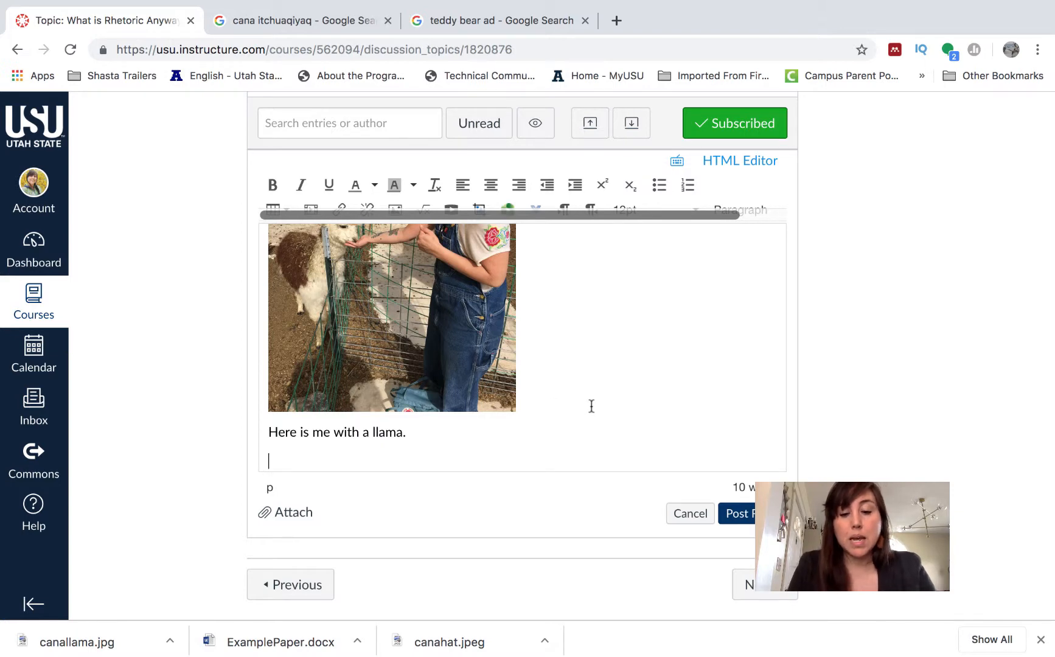
pyautogui.rightClick(319, 461)
pyautogui.click(367, 521)
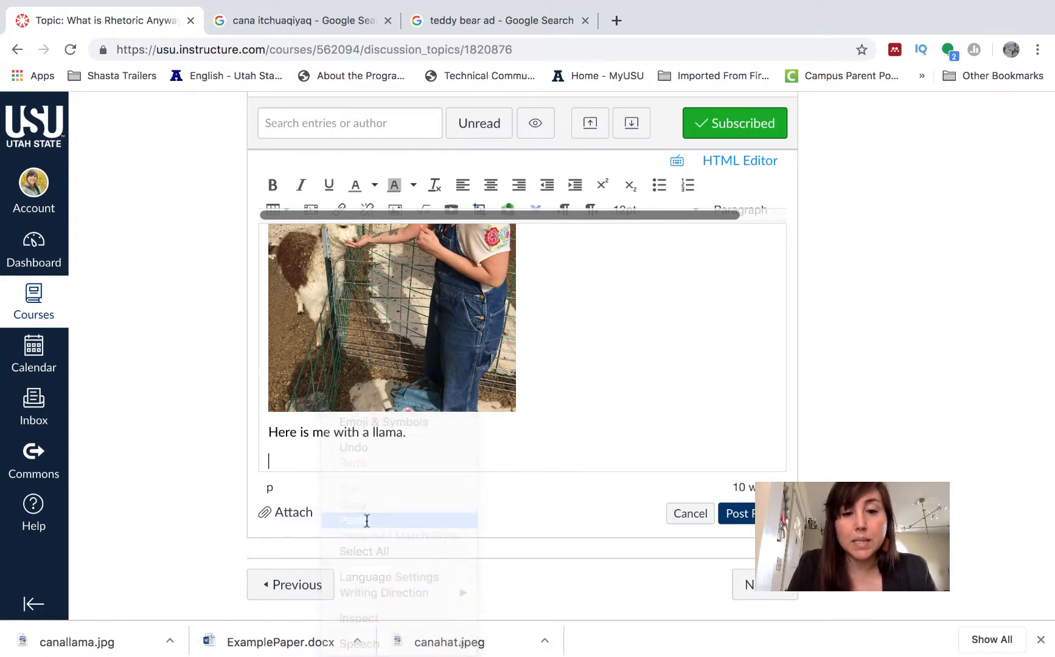
pyautogui.scroll(-7, 594, 356)
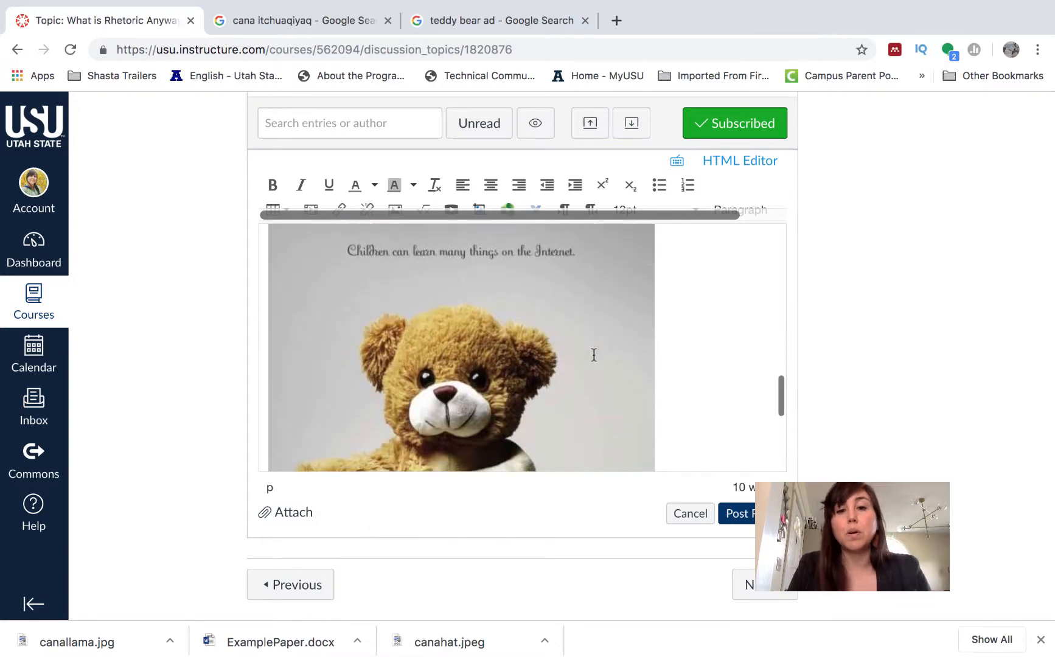
# Examine the pasted teddy bear ad in the reply from its headline down to its logo
pyautogui.scroll(2, 594, 355)
pyautogui.scroll(-3, 594, 356)
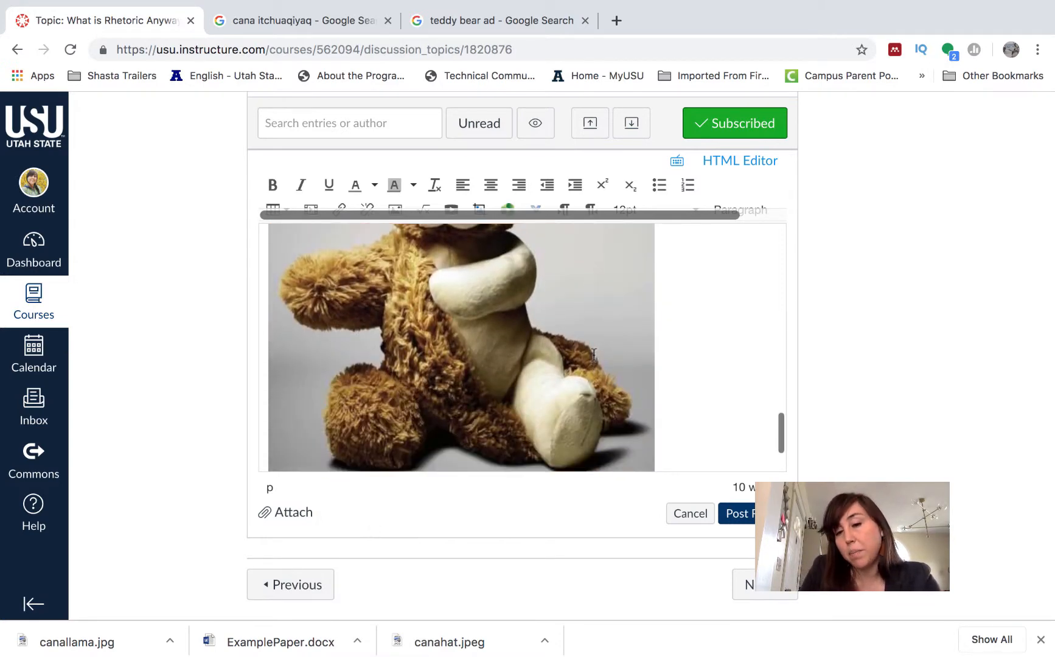
pyautogui.scroll(4, 594, 355)
pyautogui.scroll(3, 594, 355)
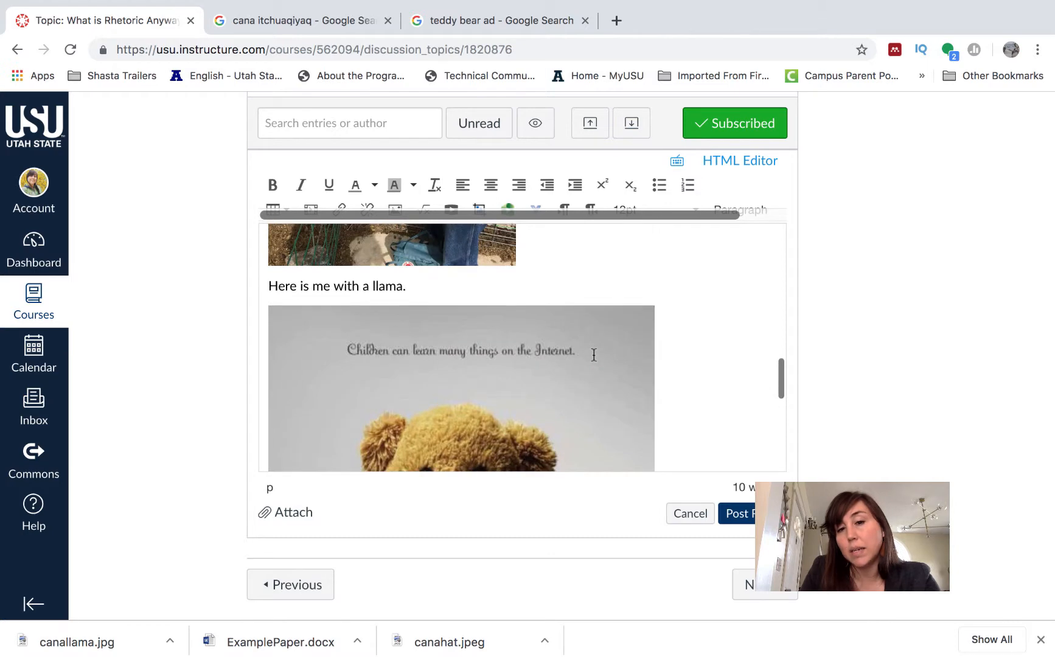
pyautogui.scroll(-5, 594, 356)
pyautogui.scroll(-3, 593, 355)
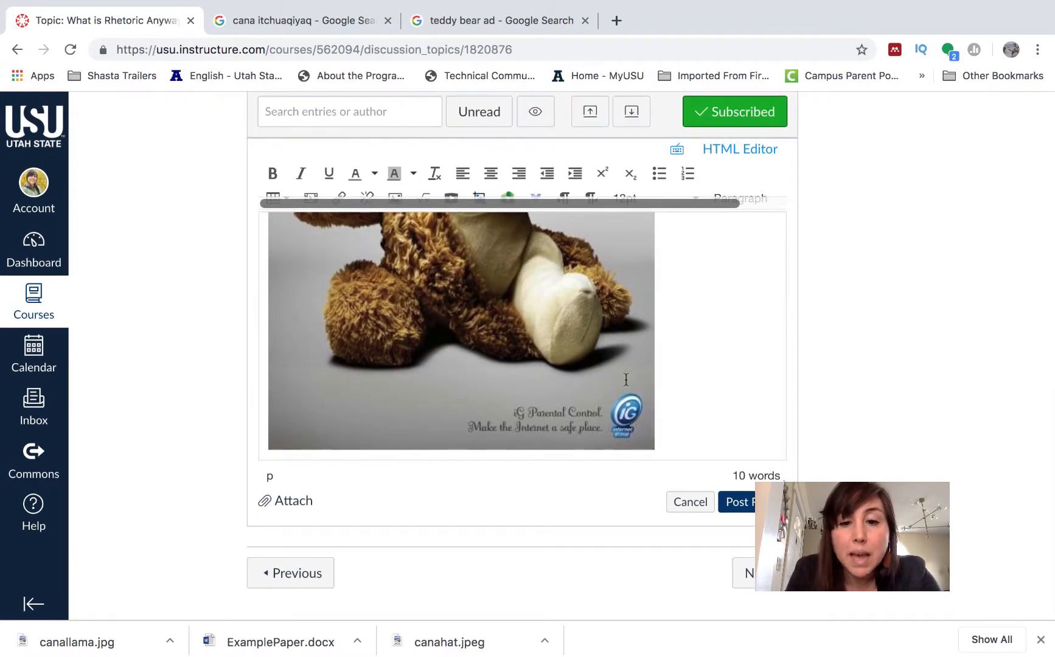
pyautogui.scroll(4, 627, 378)
pyautogui.scroll(4, 511, 363)
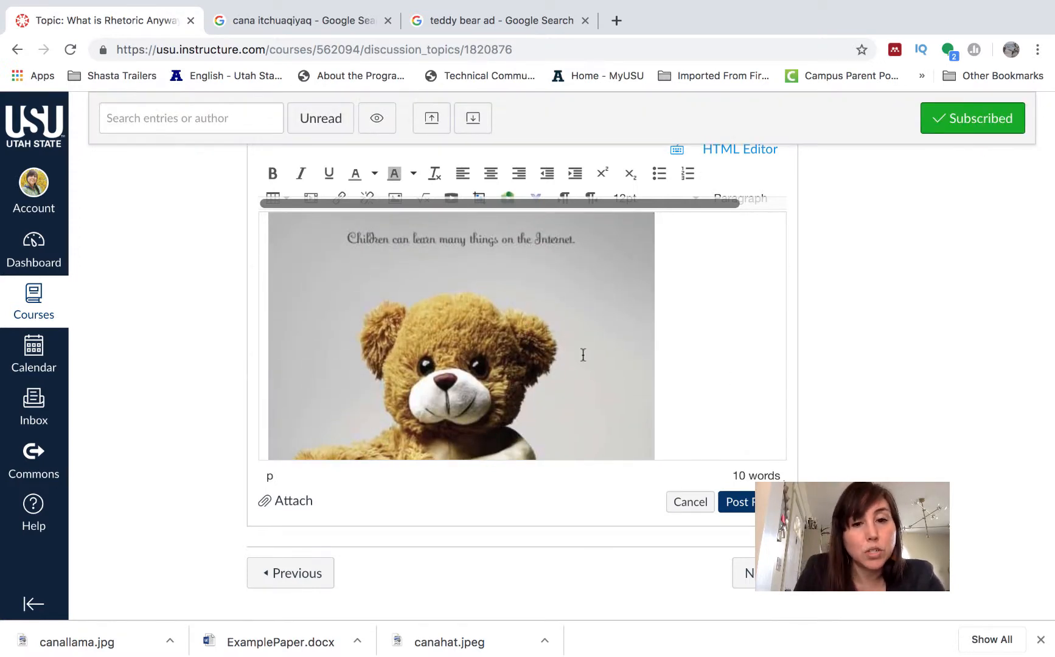
pyautogui.scroll(-4, 714, 358)
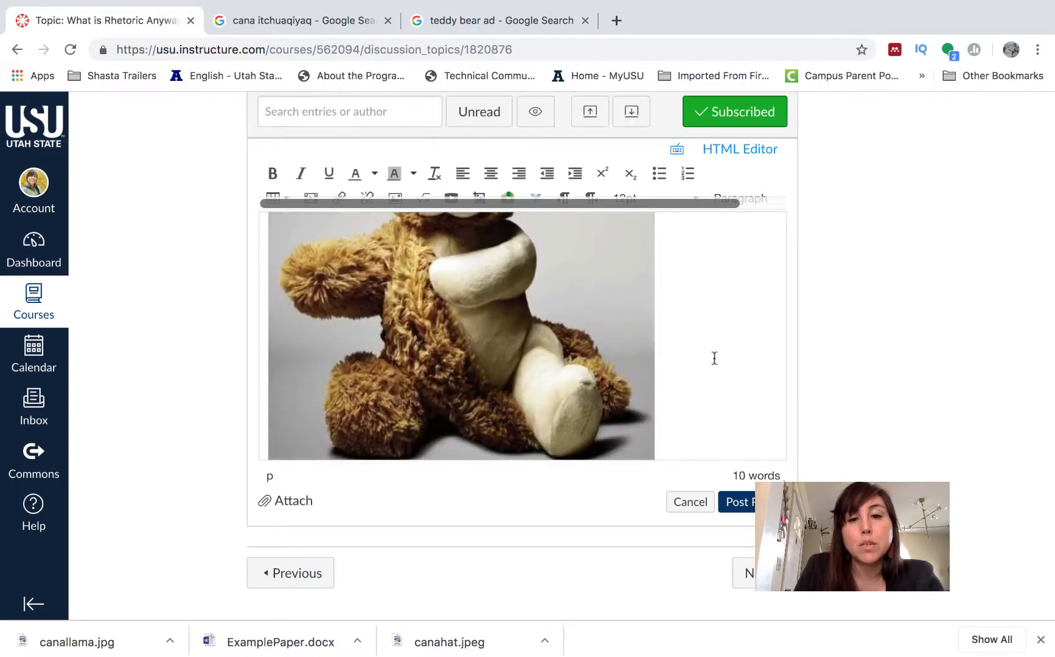
# Enlarge the teddy bear ad proportionally to about the full width of the reply area and start a new line below it
pyautogui.scroll(5, 714, 359)
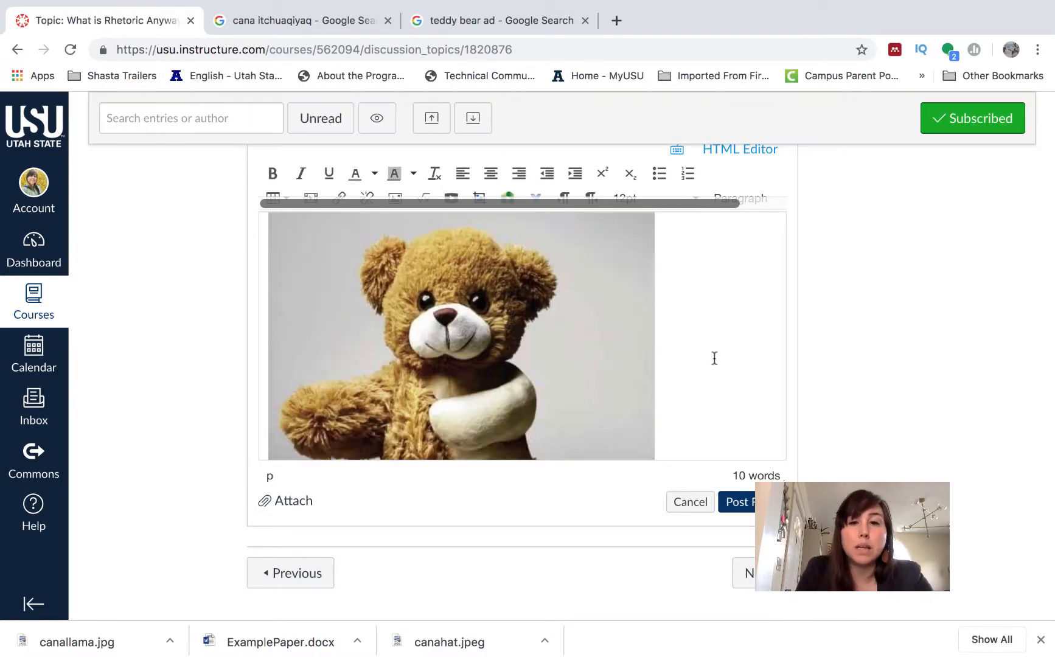
pyautogui.click(546, 328)
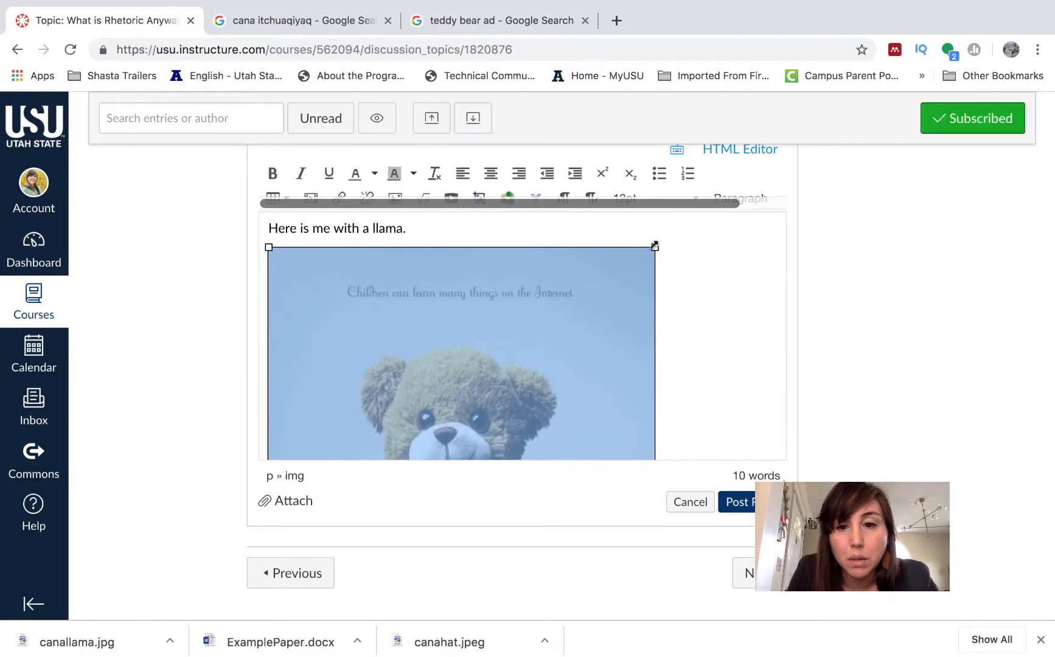
pyautogui.moveTo(655, 247); pyautogui.dragTo(779, 244)
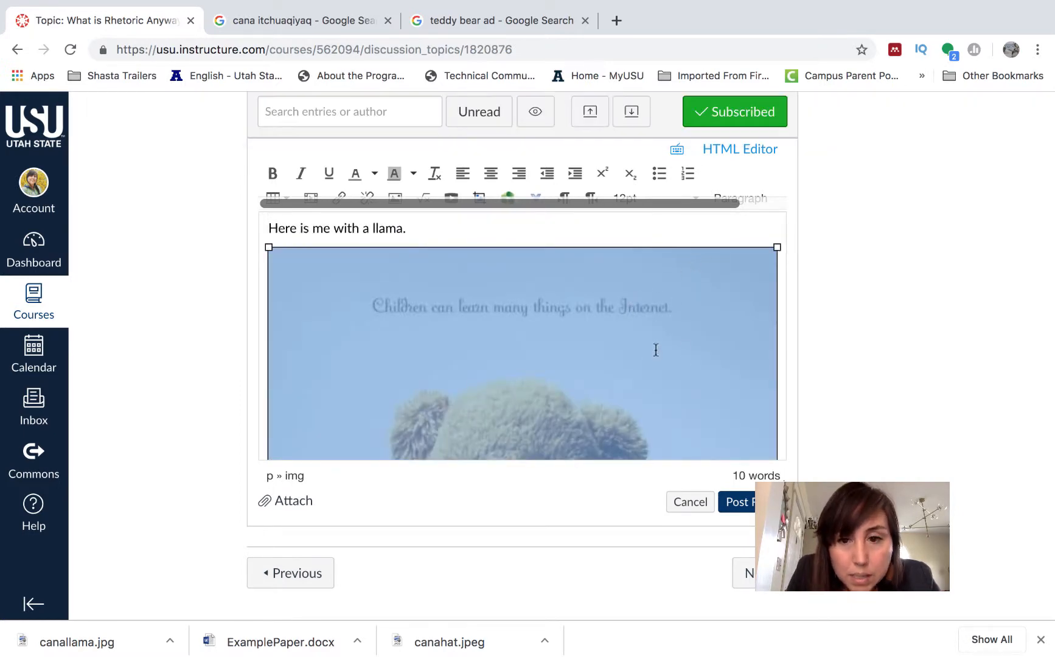
pyautogui.click(870, 354)
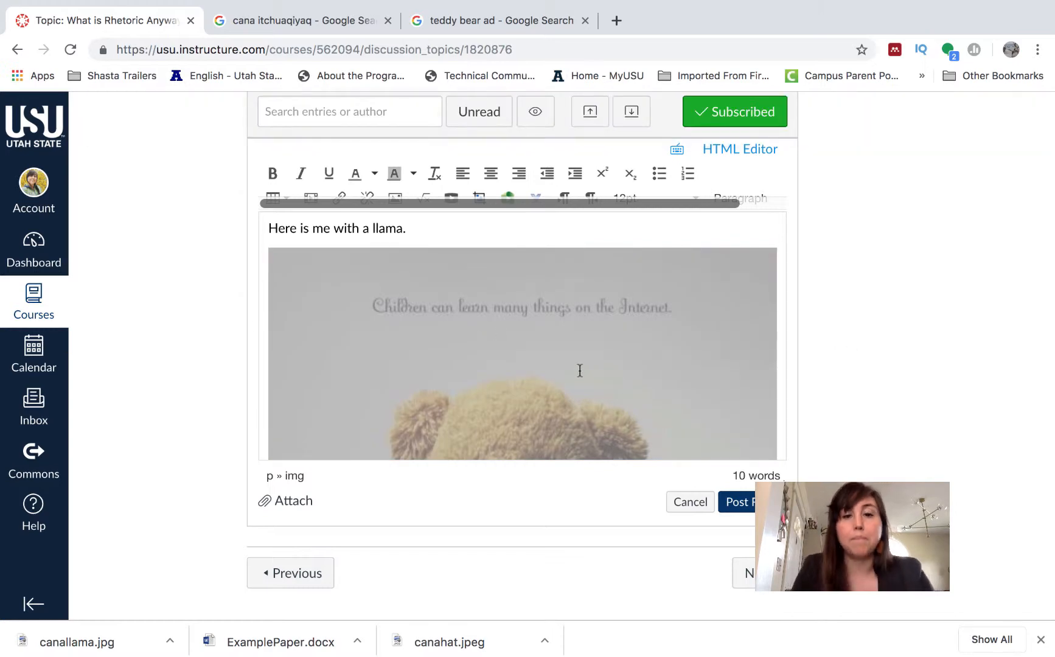
pyautogui.scroll(-3, 580, 371)
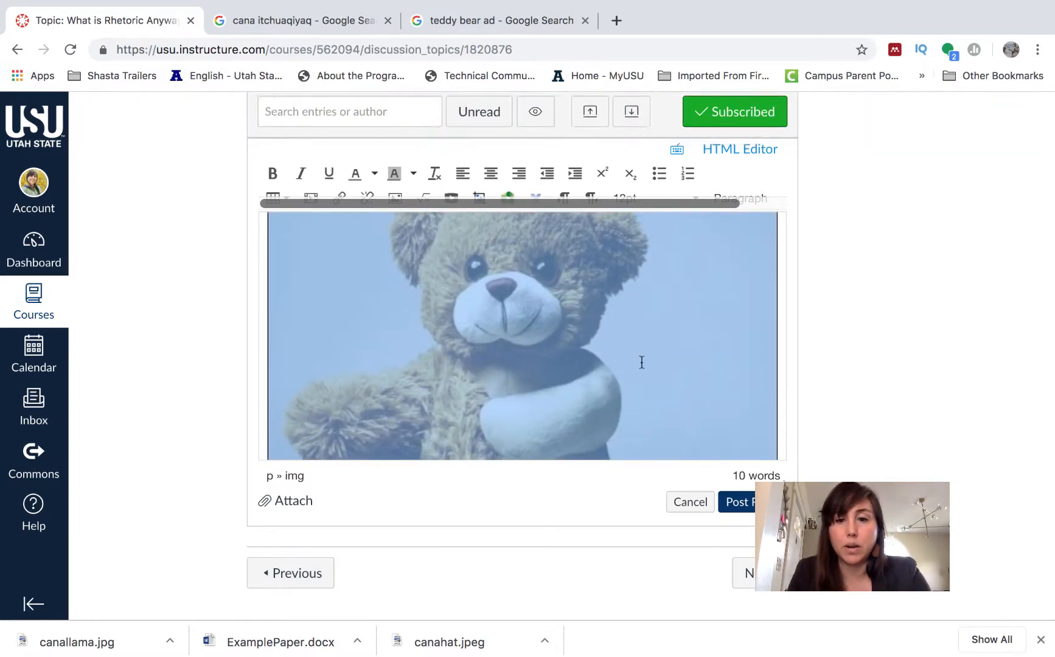
pyautogui.scroll(-5, 641, 362)
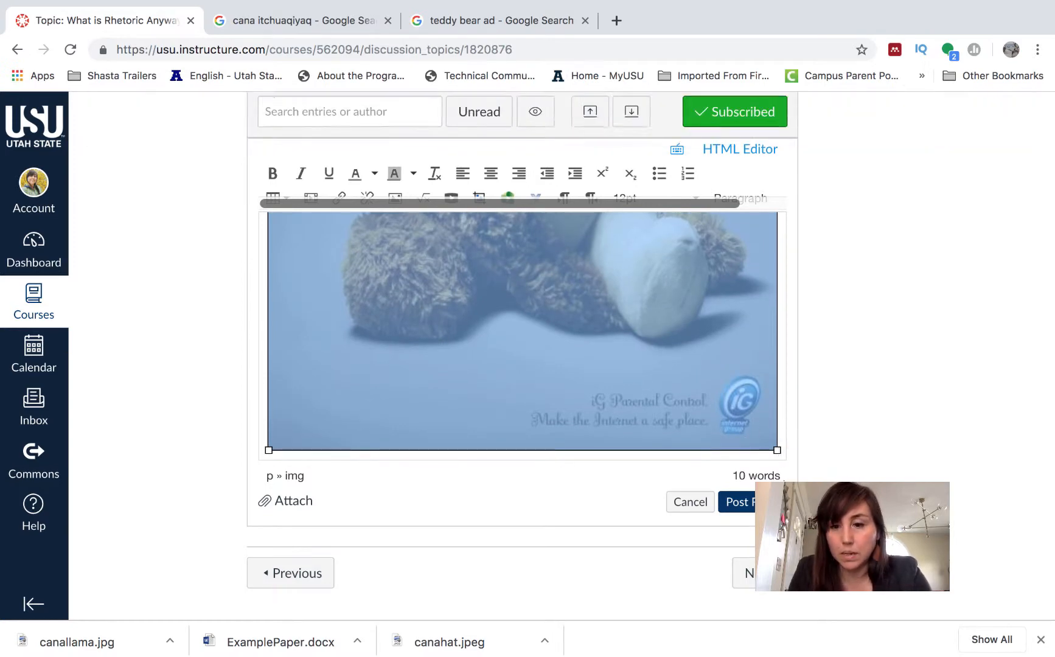
pyautogui.click(781, 411)
pyautogui.press('Return')
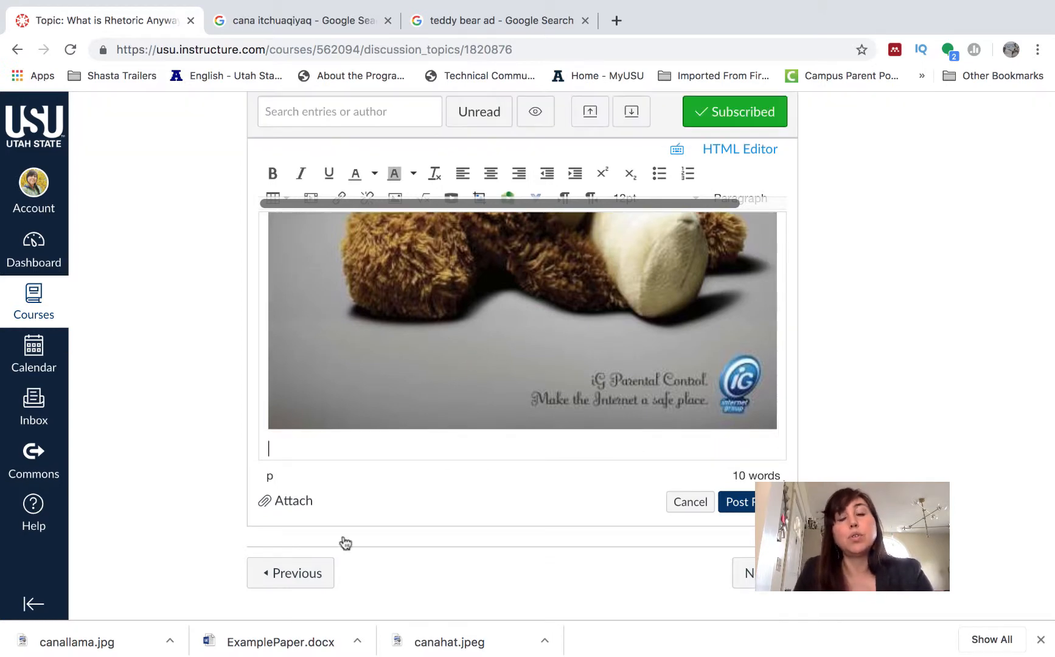
# Attach the ExamplePaper document from the Desktop to the discussion reply and post the reply
pyautogui.click(292, 501)
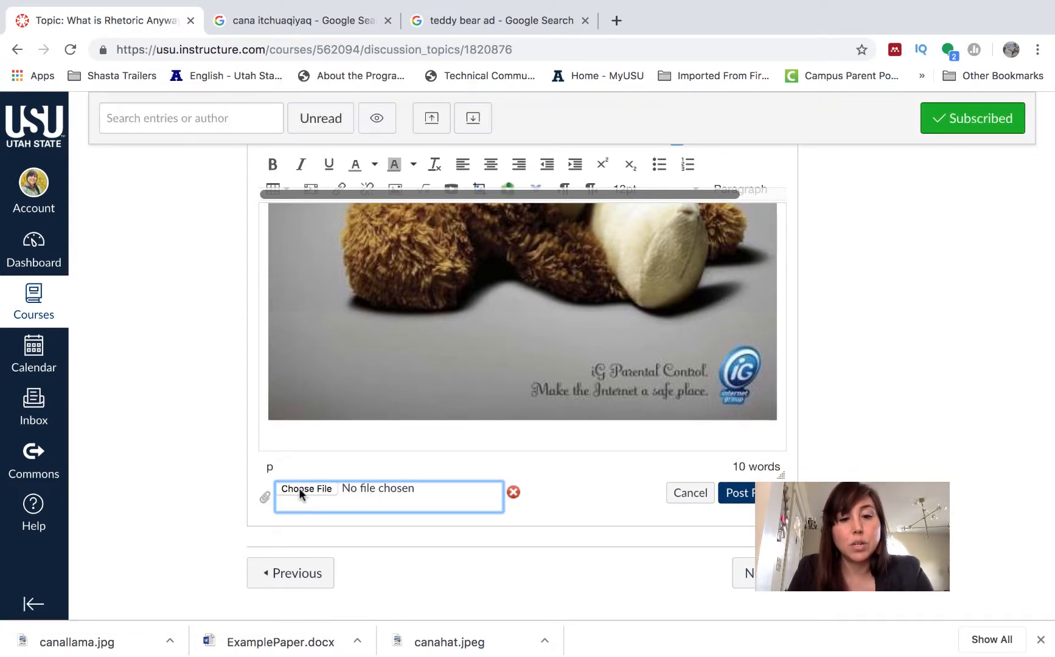
pyautogui.click(299, 490)
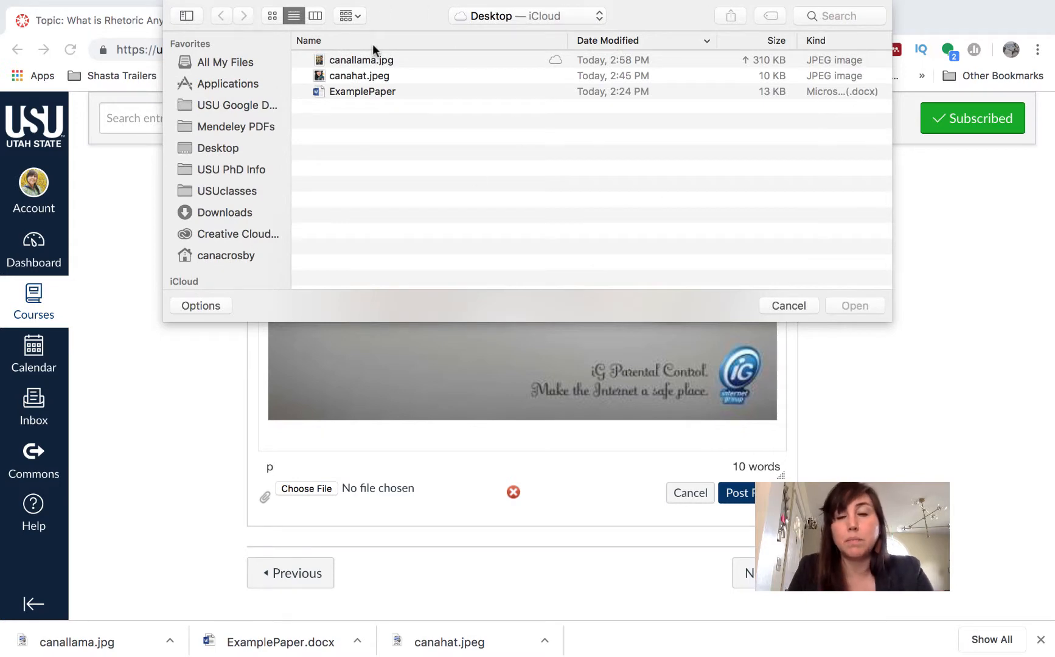
pyautogui.click(354, 93)
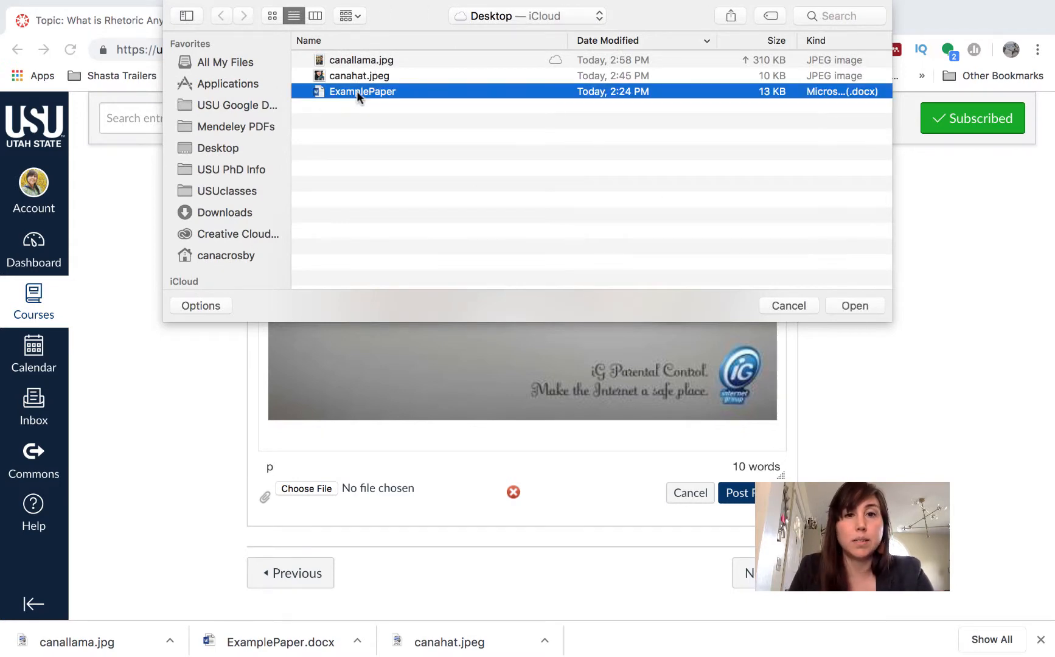
pyautogui.click(865, 304)
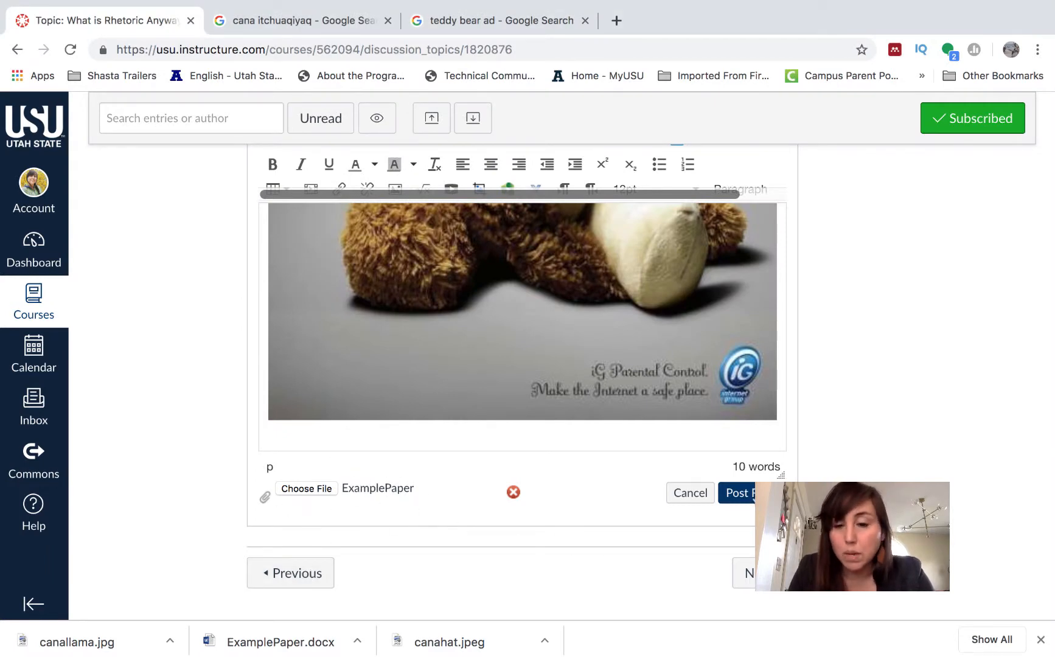
pyautogui.click(737, 493)
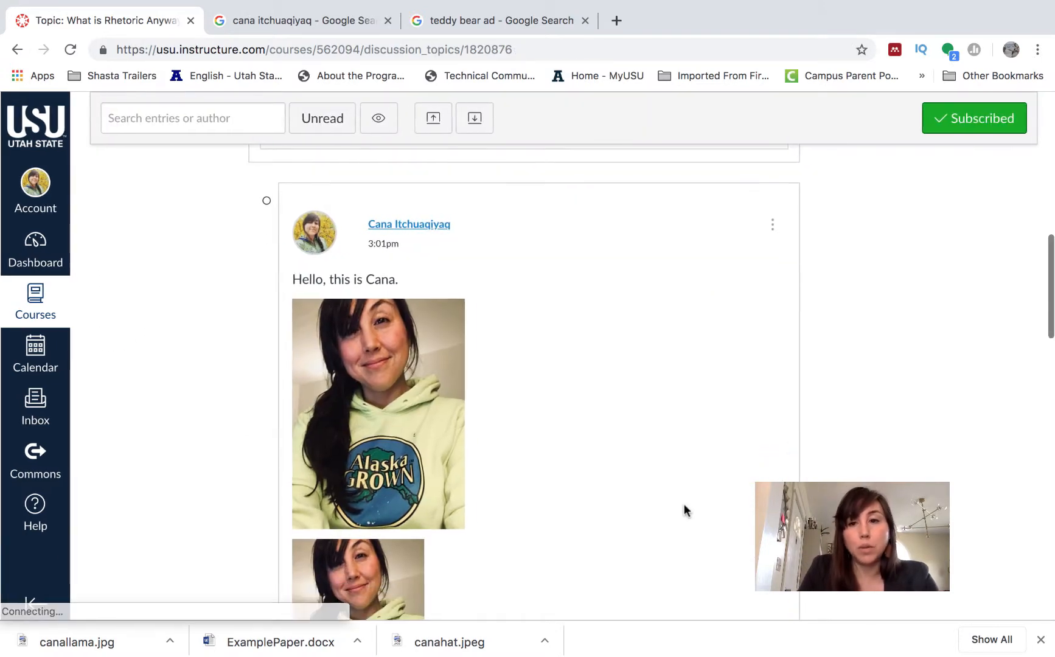
pyautogui.scroll(-15, 538, 382)
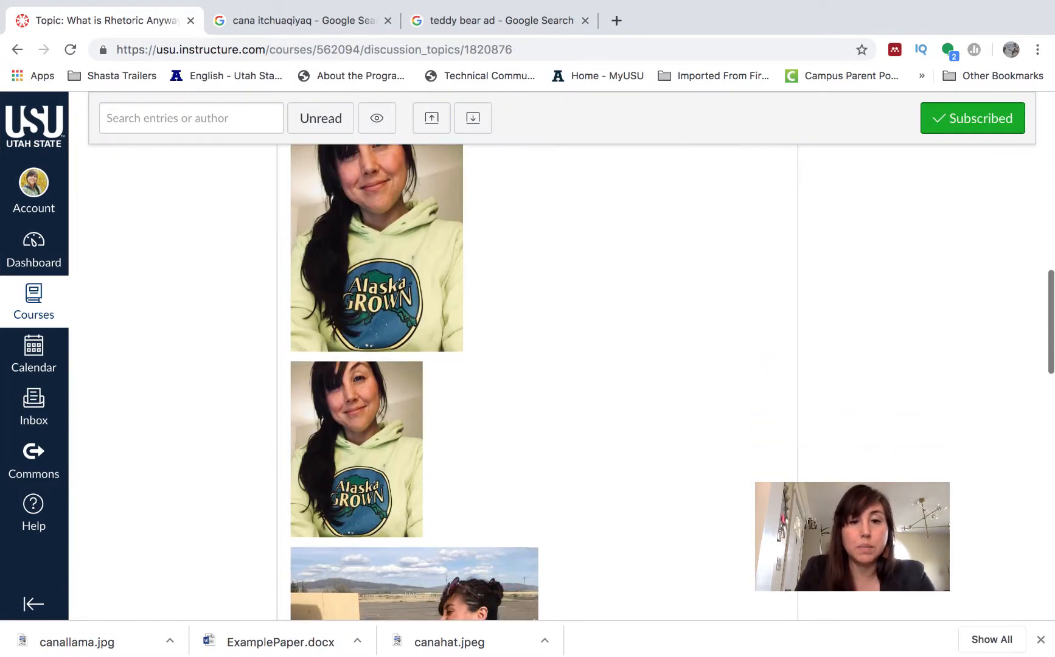
pyautogui.scroll(-7, 538, 382)
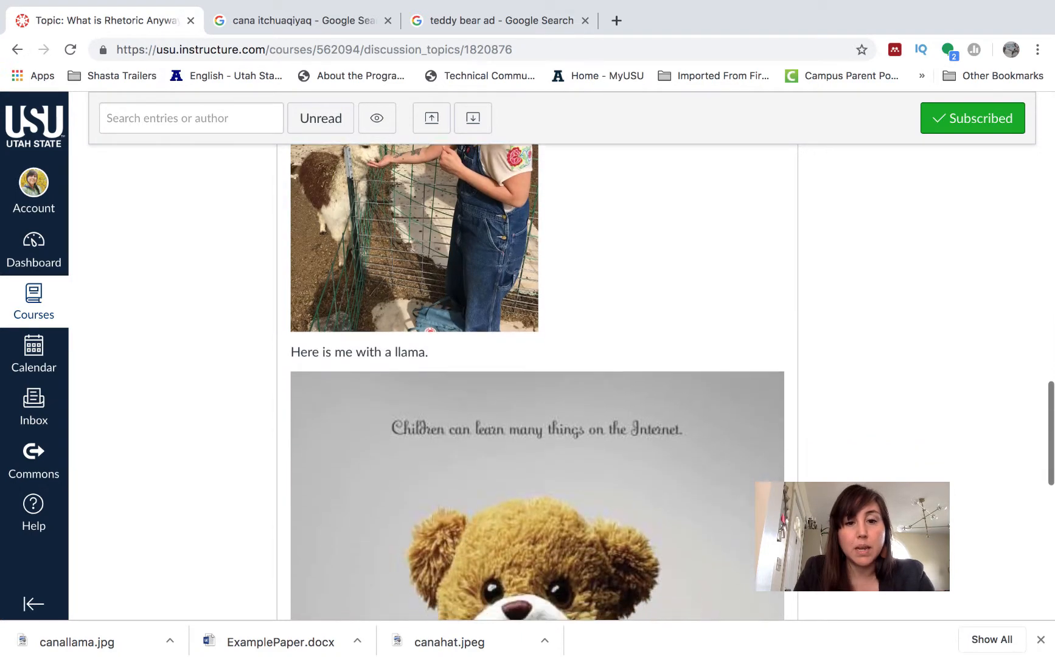
pyautogui.scroll(-5, 851, 420)
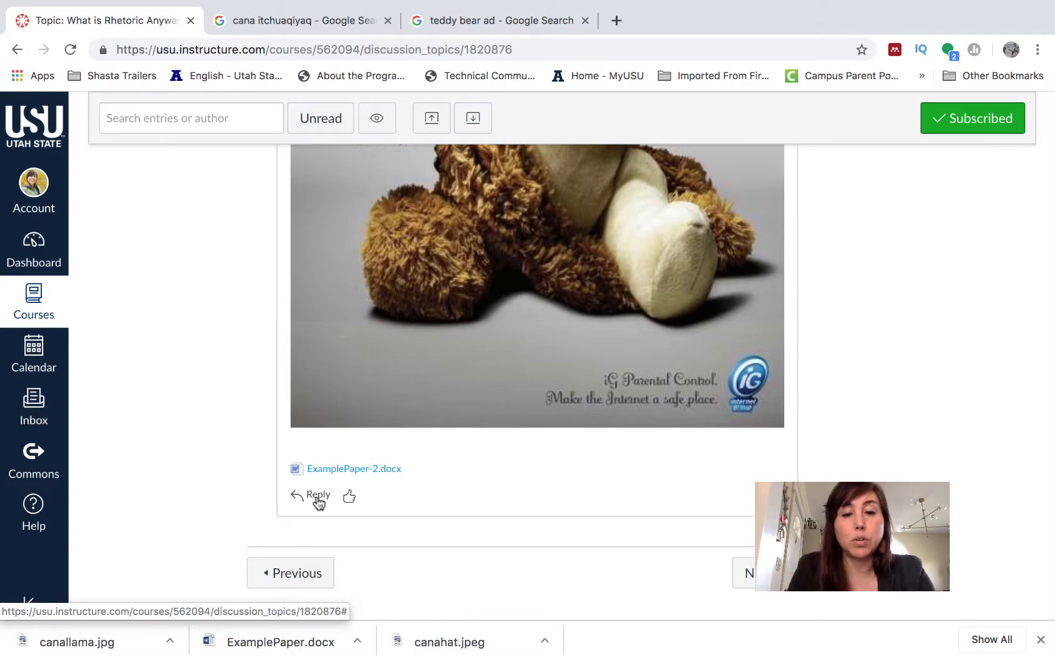
# Open the posted reply containing the photos and teddy bear ad for editing
pyautogui.scroll(10, 450, 466)
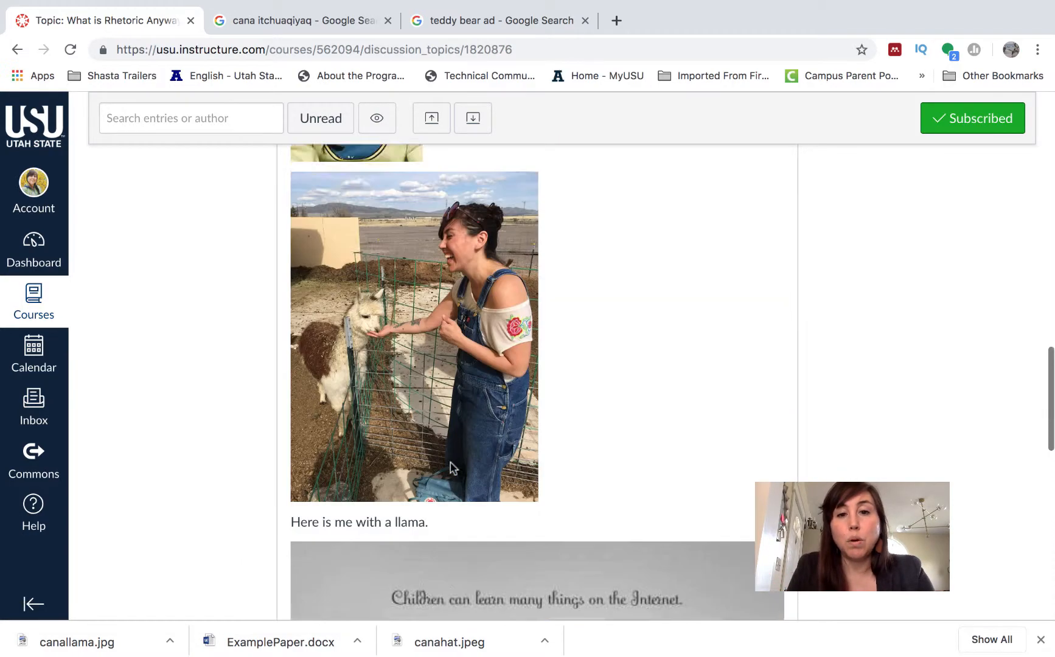
pyautogui.scroll(10, 452, 468)
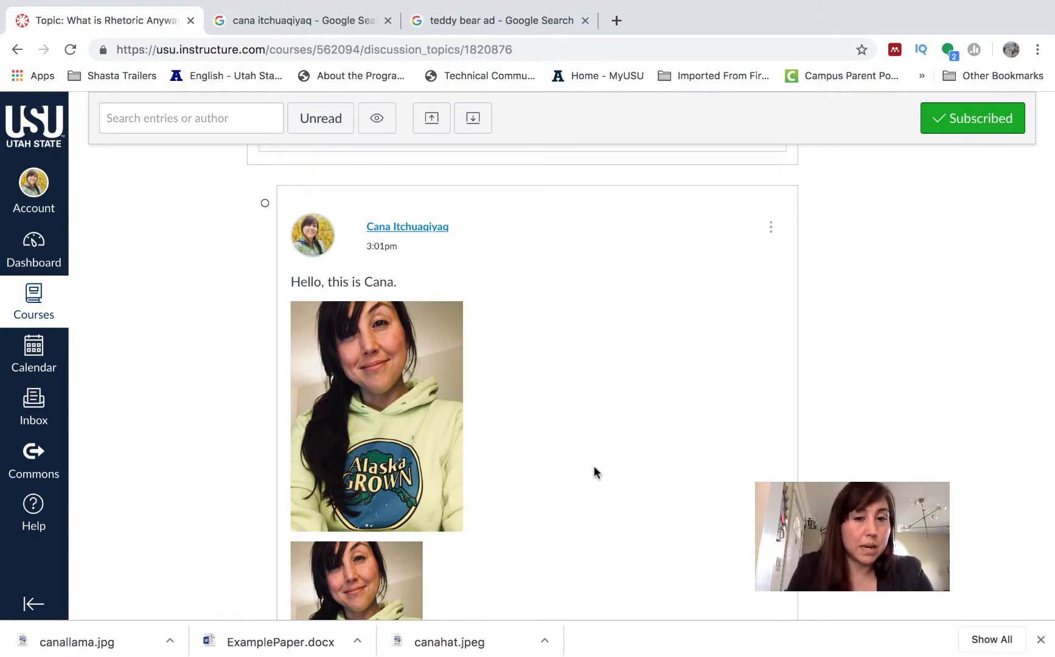
pyautogui.scroll(1, 592, 470)
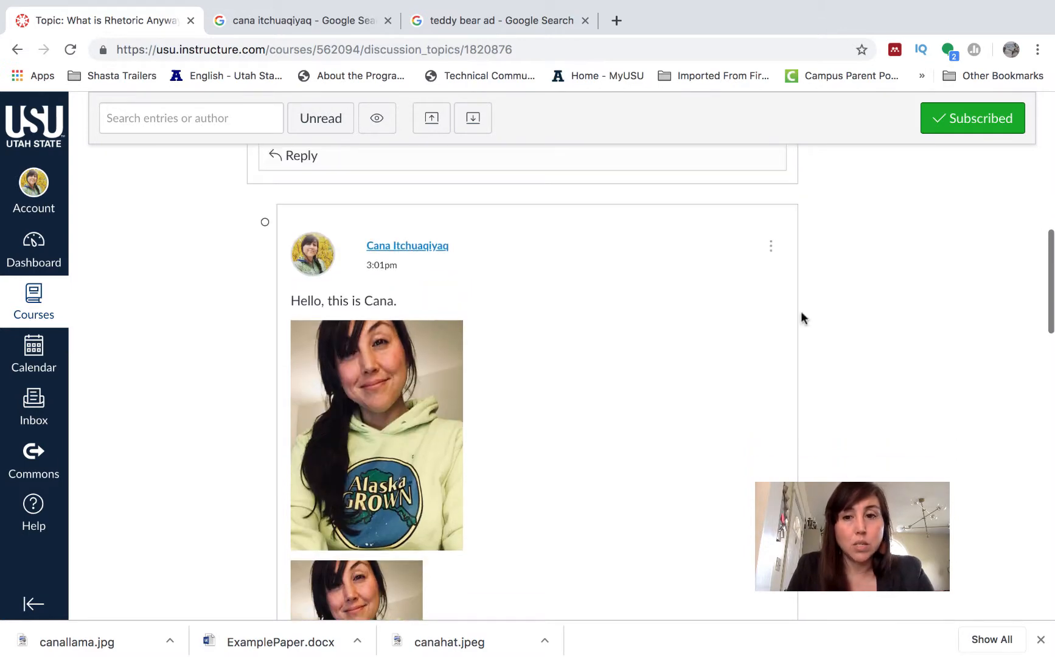
pyautogui.click(768, 246)
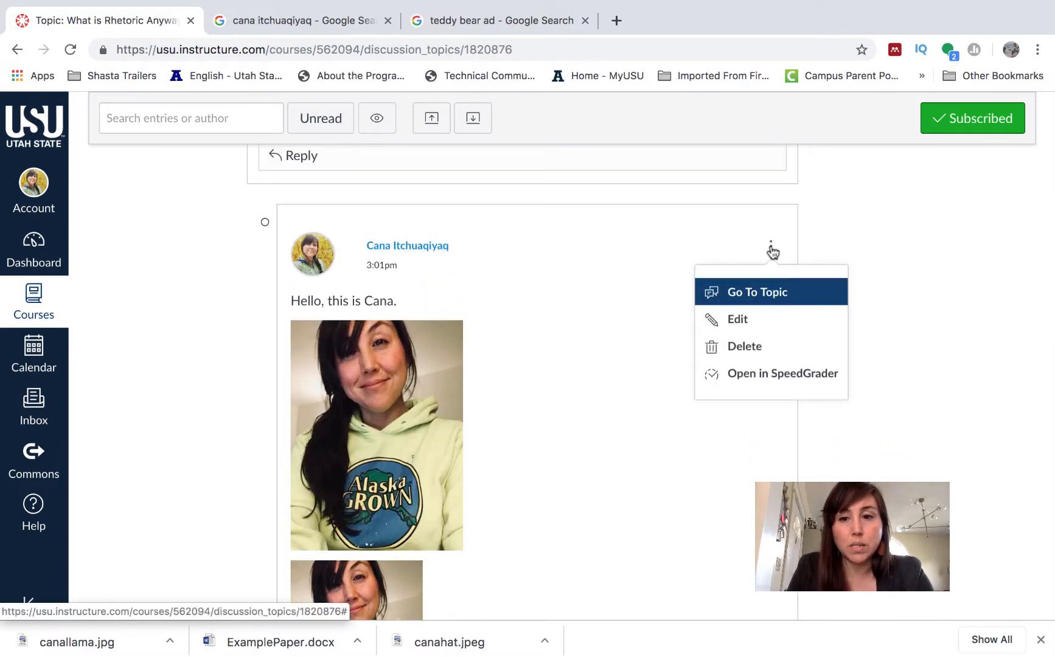
pyautogui.click(738, 321)
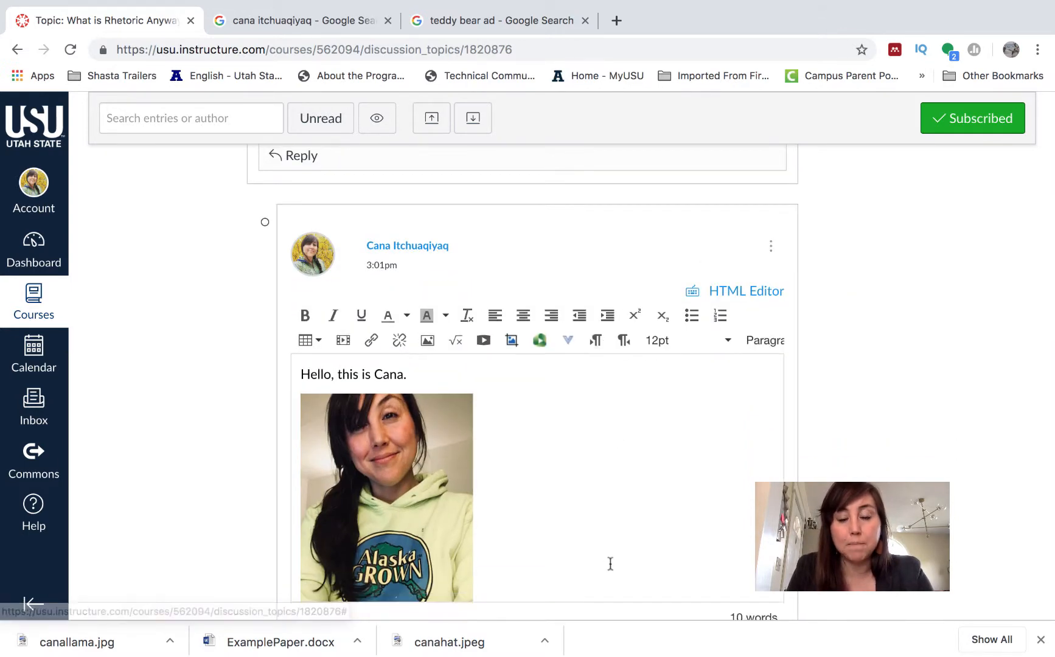
# Insert "really cute" before "llama" in the caption so it reads "Here is me with a really cute llama."
pyautogui.scroll(-2, 610, 564)
pyautogui.scroll(-6, 664, 563)
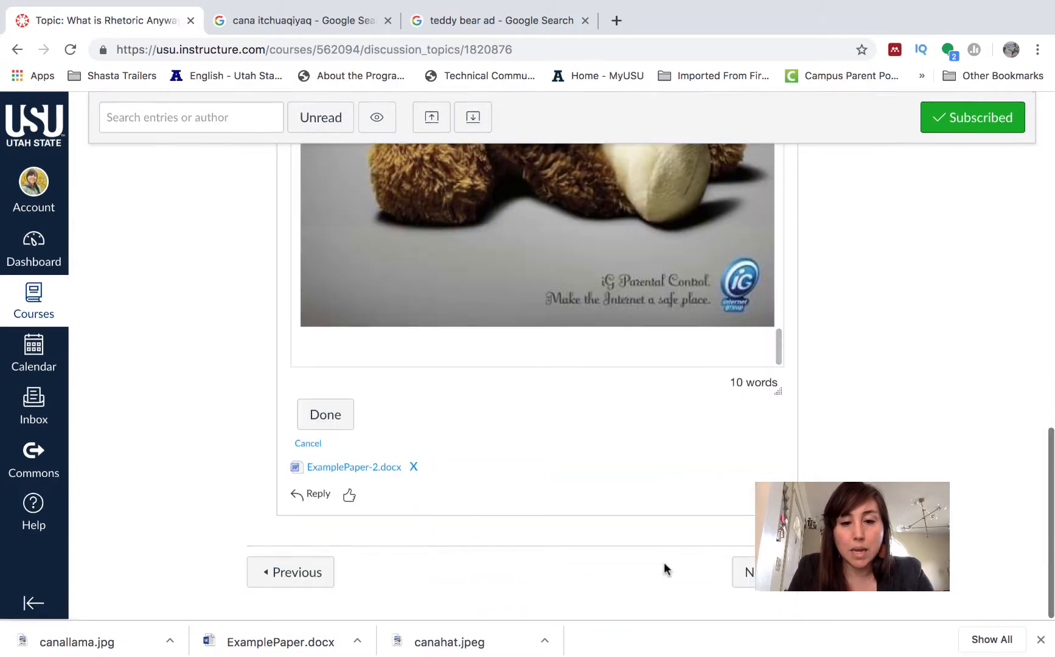
pyautogui.scroll(15, 411, 425)
pyautogui.scroll(-5, 402, 381)
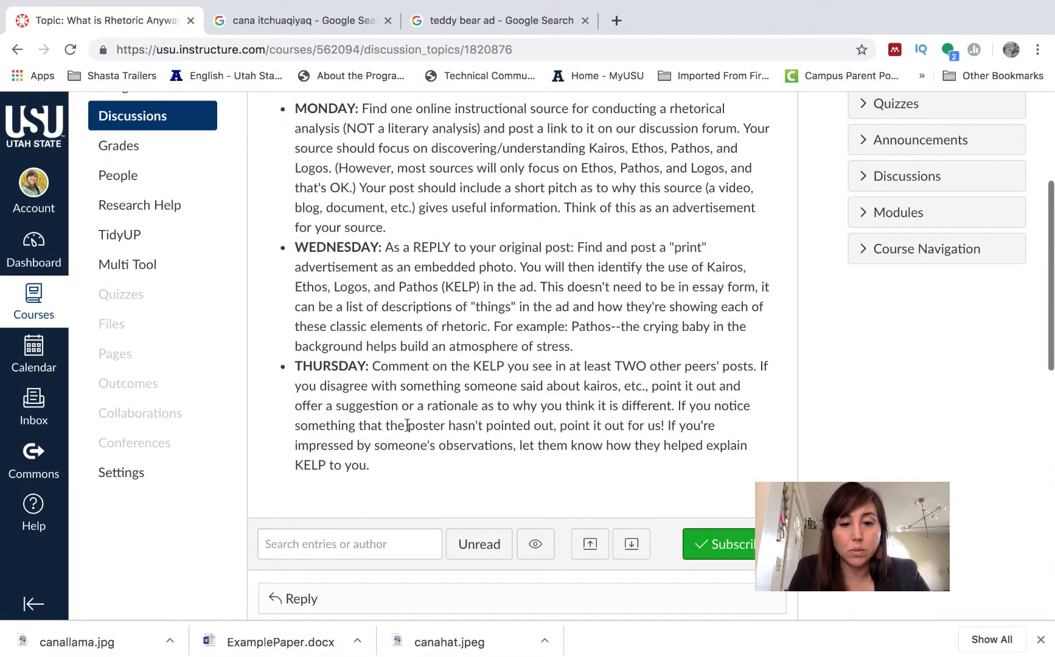
pyautogui.scroll(-5, 402, 381)
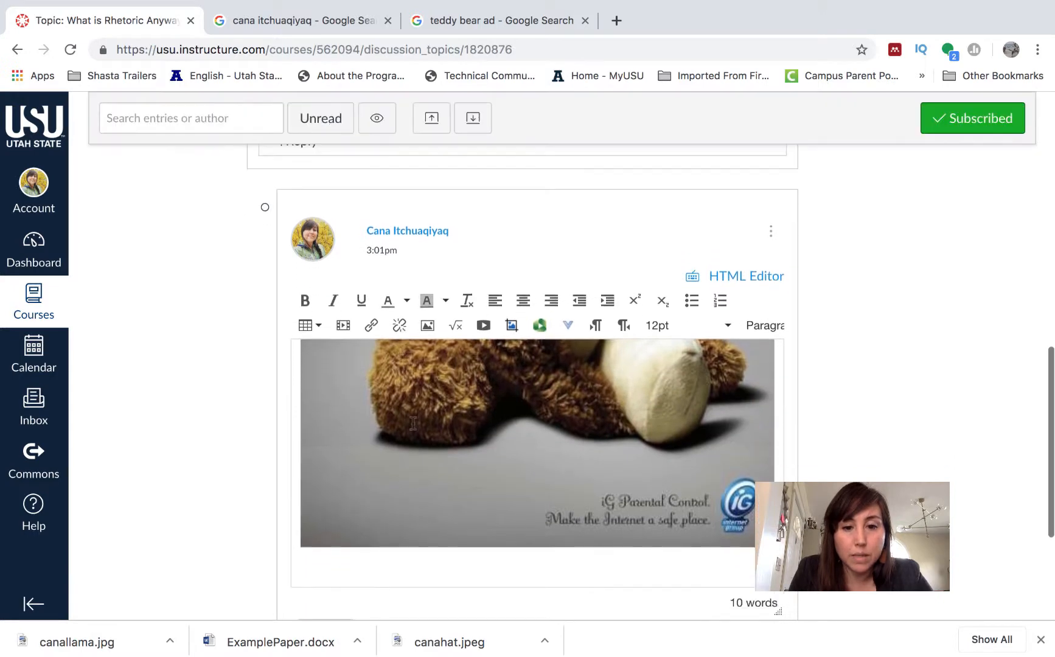
pyautogui.scroll(5, 412, 421)
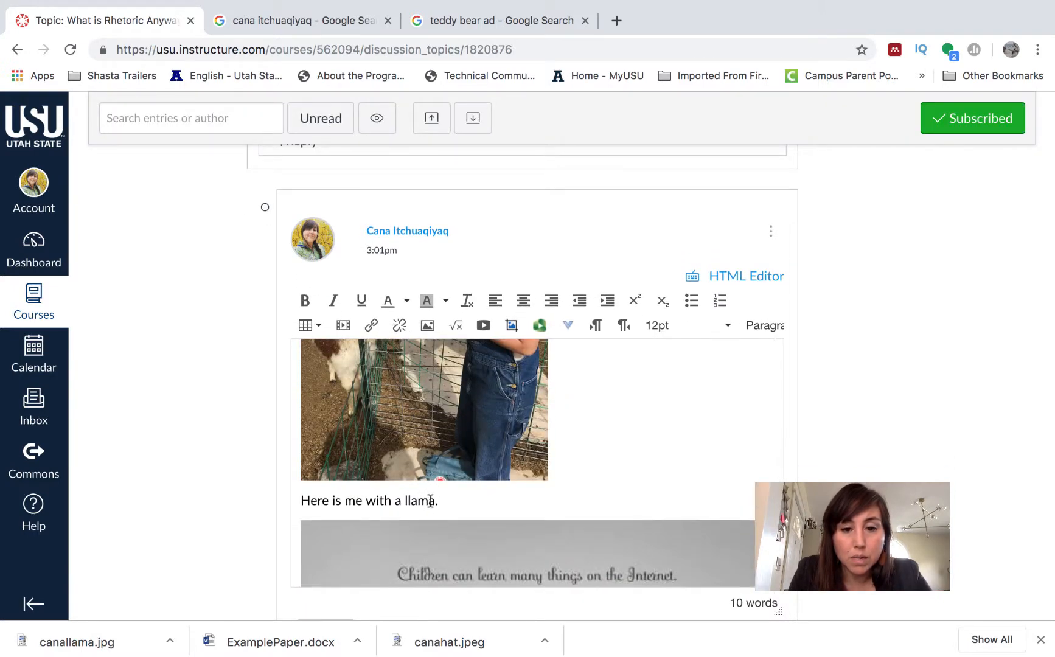
pyautogui.click(407, 502)
pyautogui.write('really ')
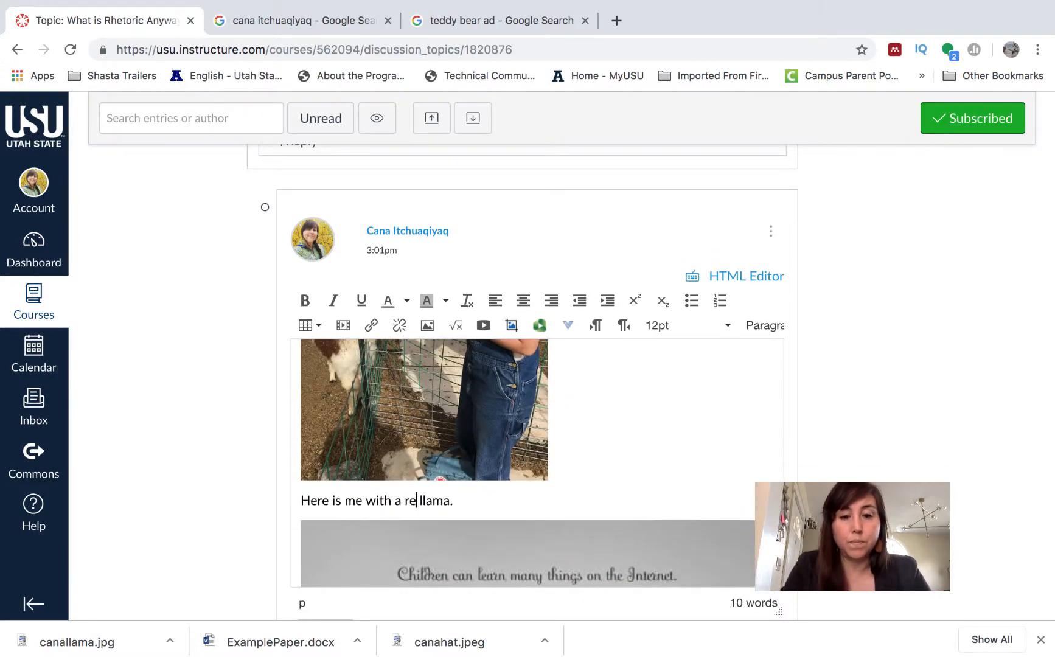
pyautogui.write('cute')
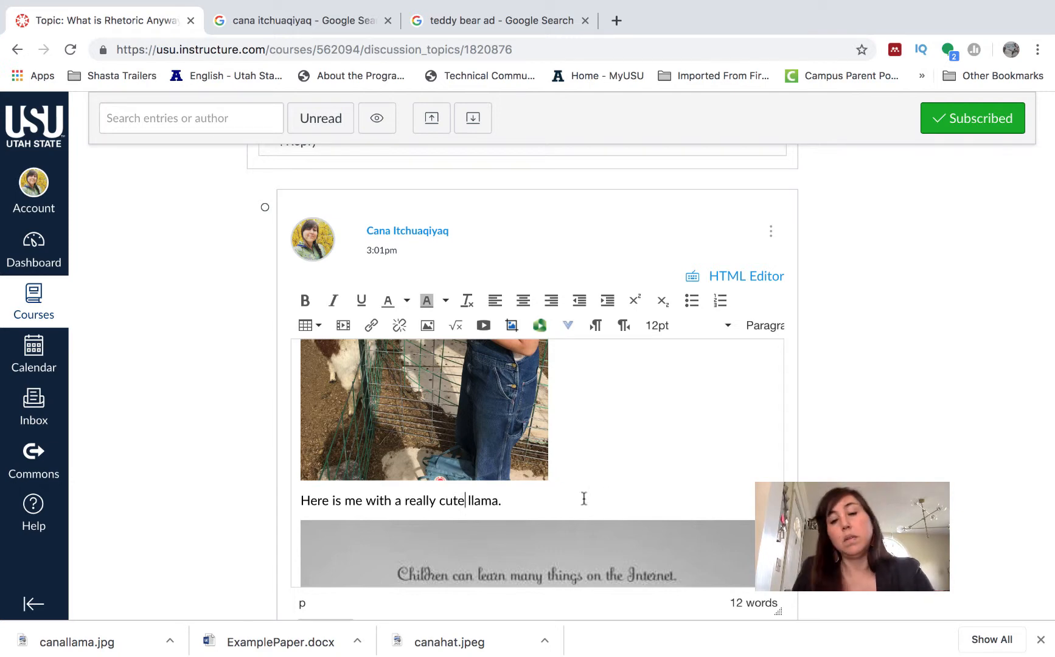
# Remove the attached ExamplePaper-2.docx from the post and save the edits
pyautogui.scroll(-3, 674, 472)
pyautogui.scroll(-3, 824, 462)
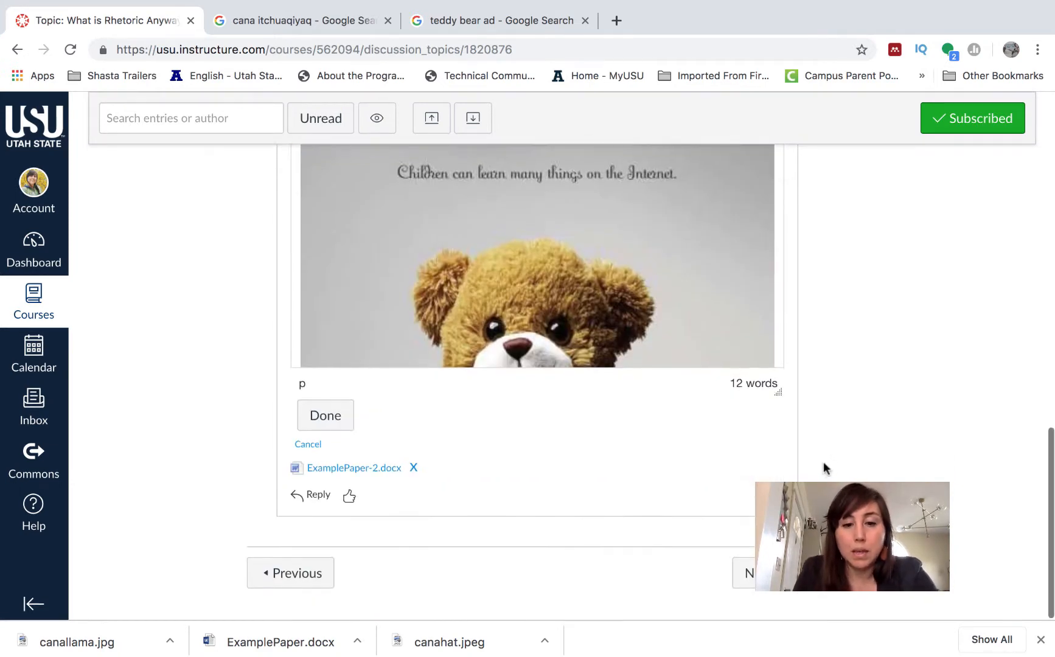
pyautogui.click(414, 468)
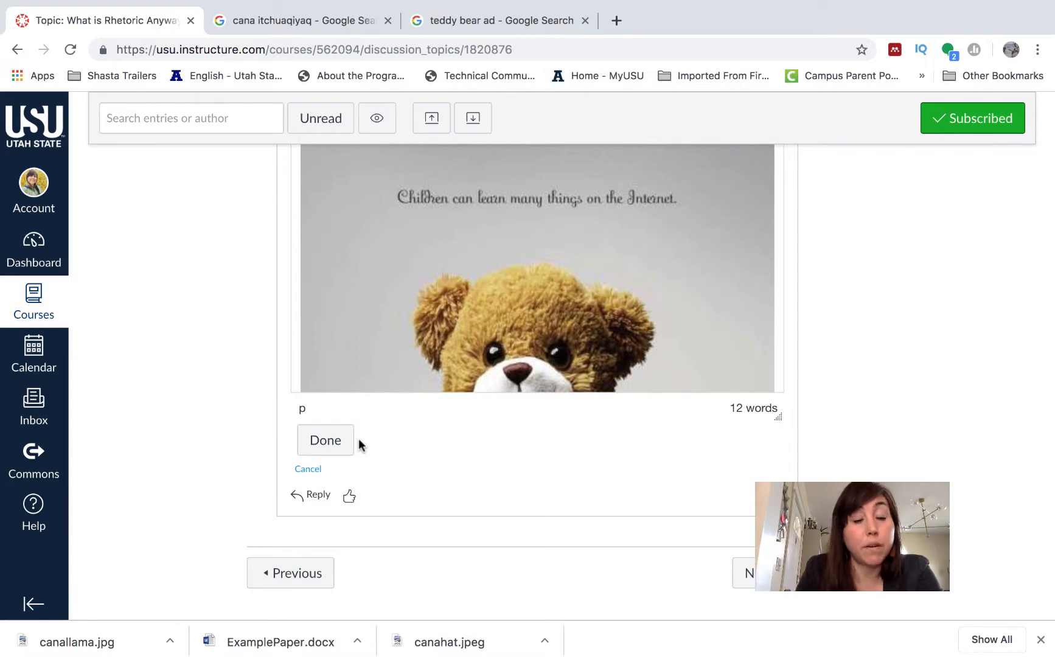
pyautogui.click(316, 442)
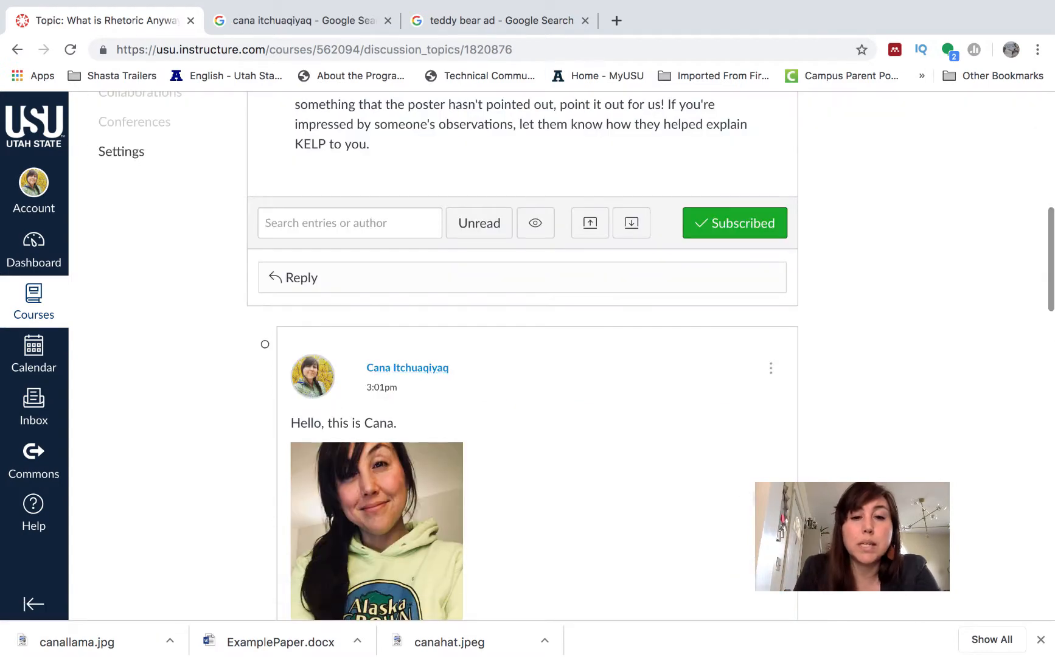
# Post a reply under the edited post with no text and the ExamplePaper document from the Desktop attached
pyautogui.scroll(-10, 613, 484)
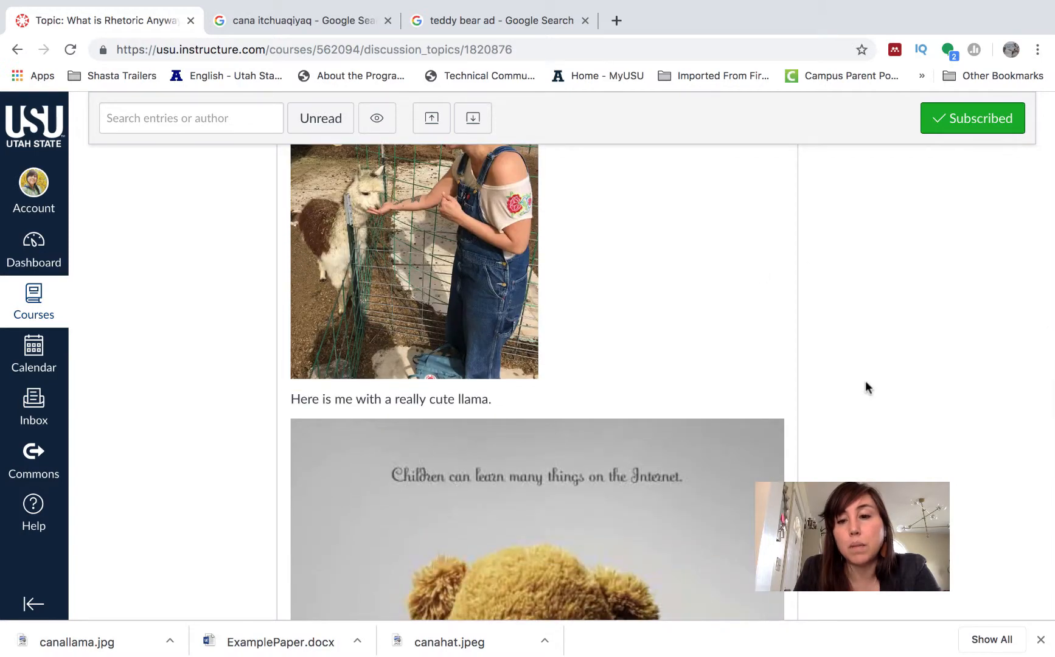
pyautogui.scroll(-6, 858, 390)
pyautogui.scroll(-3, 856, 389)
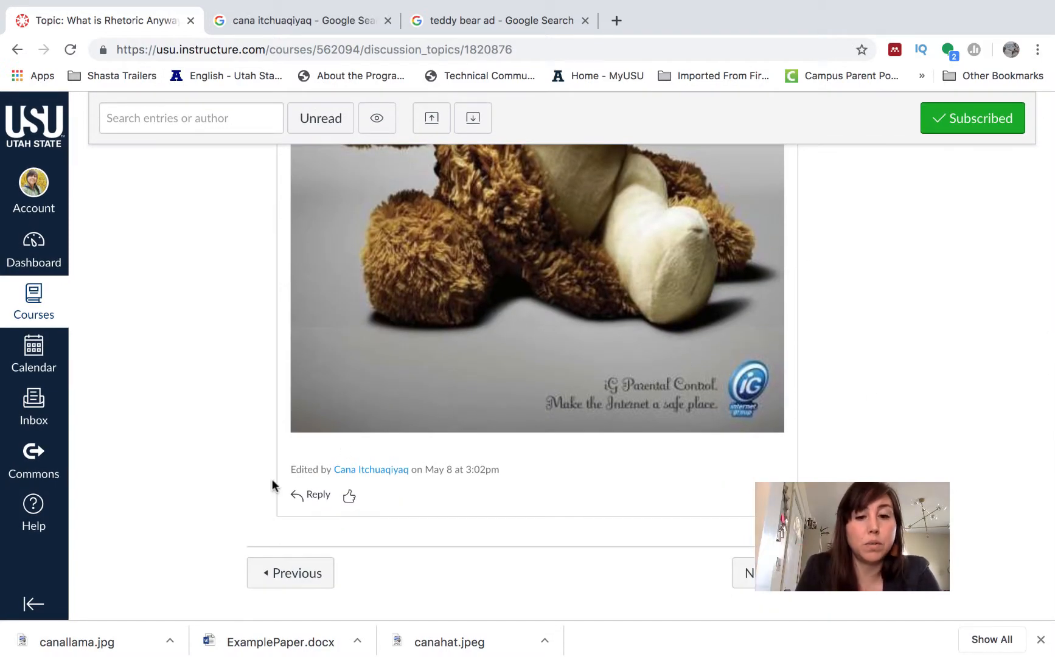
pyautogui.click(319, 494)
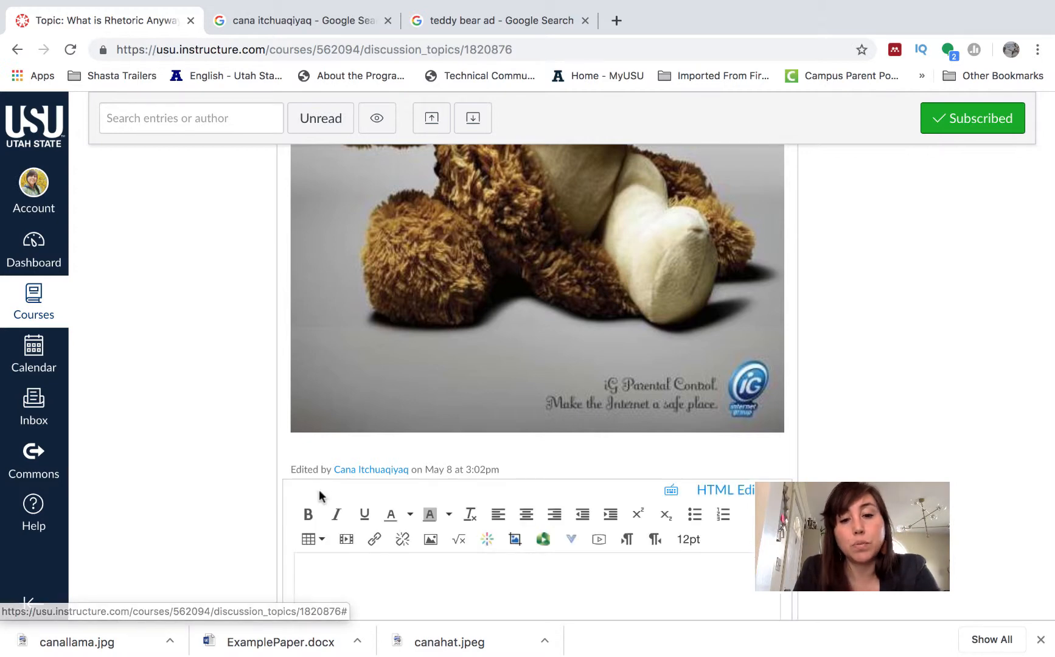
pyautogui.scroll(-4, 319, 495)
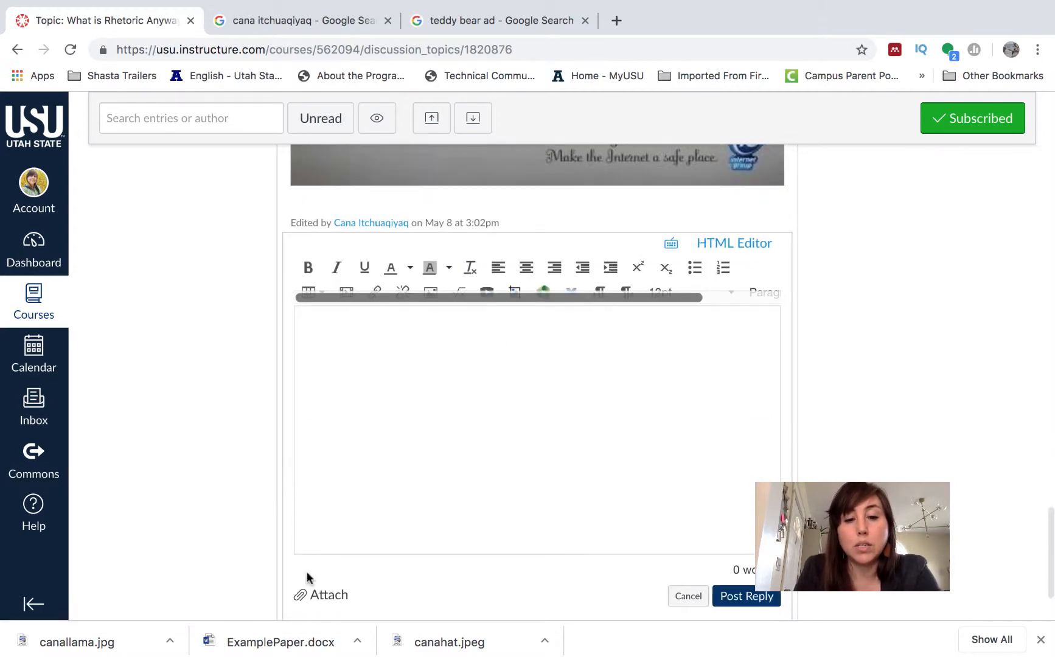
pyautogui.click(324, 594)
pyautogui.click(340, 590)
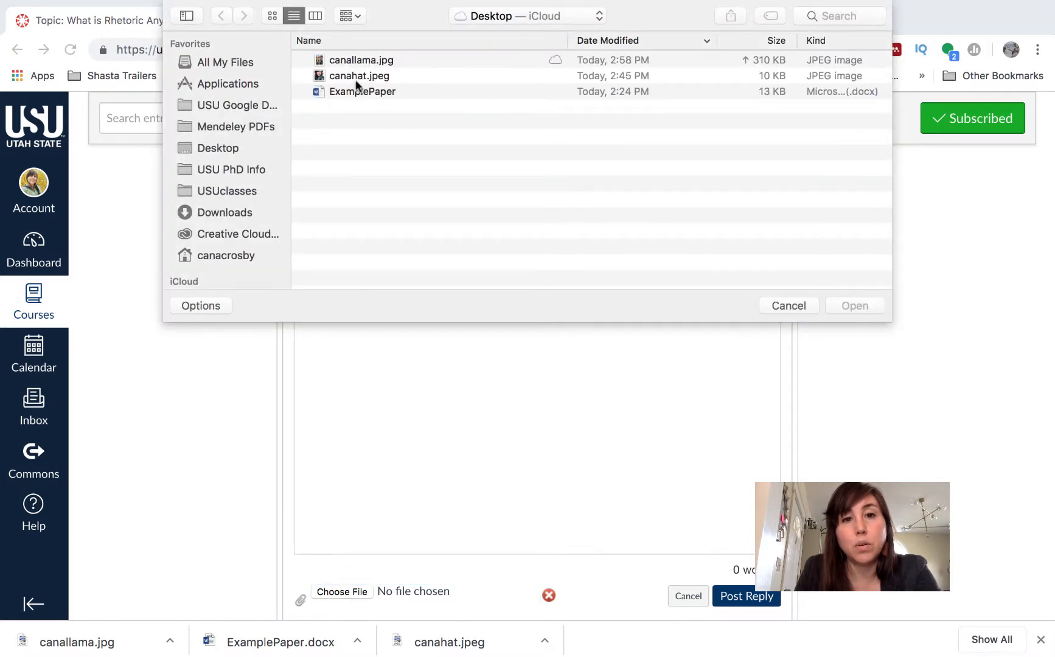
pyautogui.click(360, 94)
pyautogui.click(855, 307)
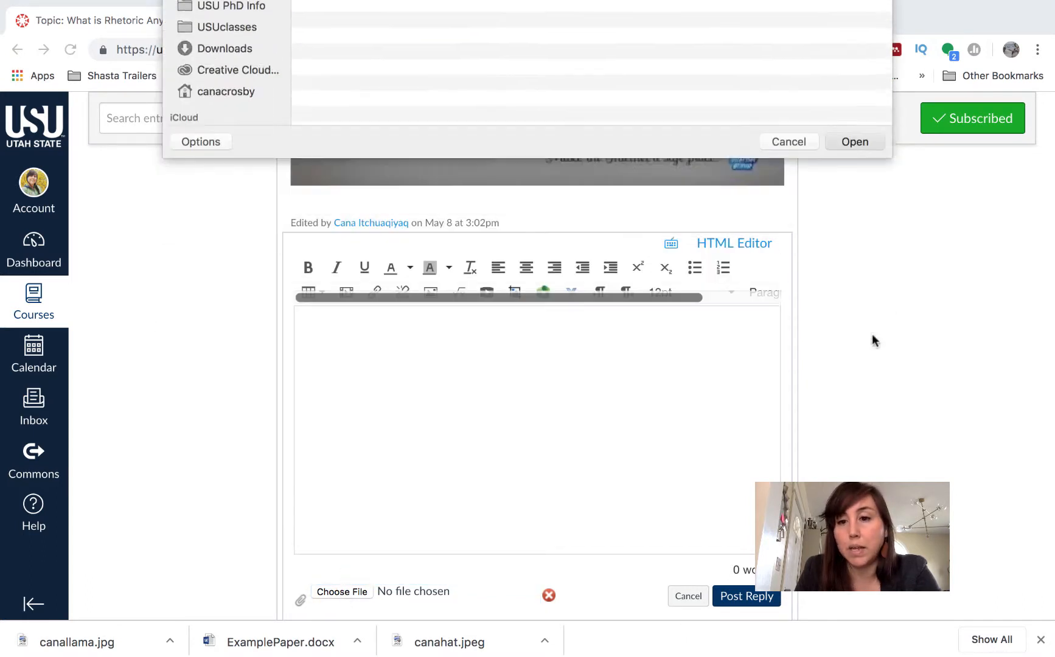
pyautogui.scroll(-3, 868, 467)
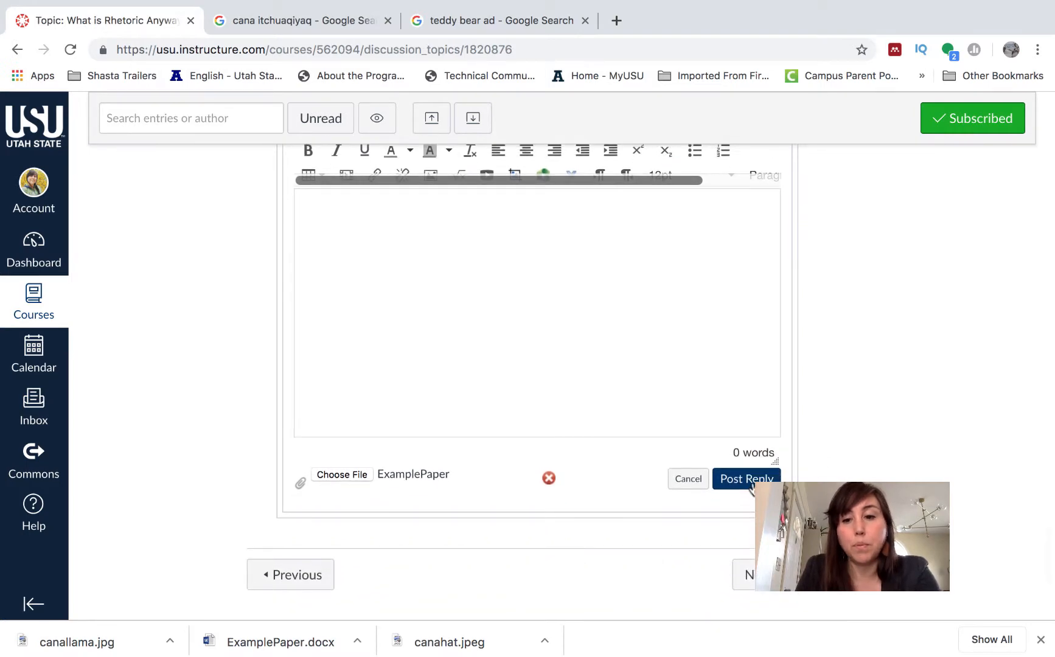
pyautogui.click(752, 481)
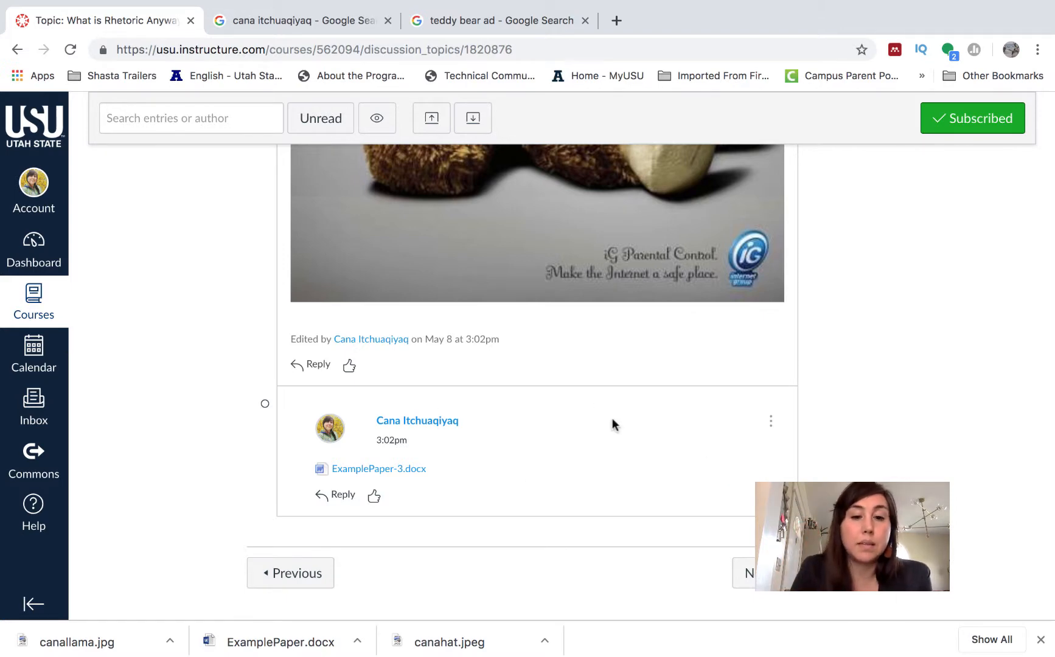
pyautogui.scroll(5, 580, 446)
pyautogui.scroll(-5, 579, 448)
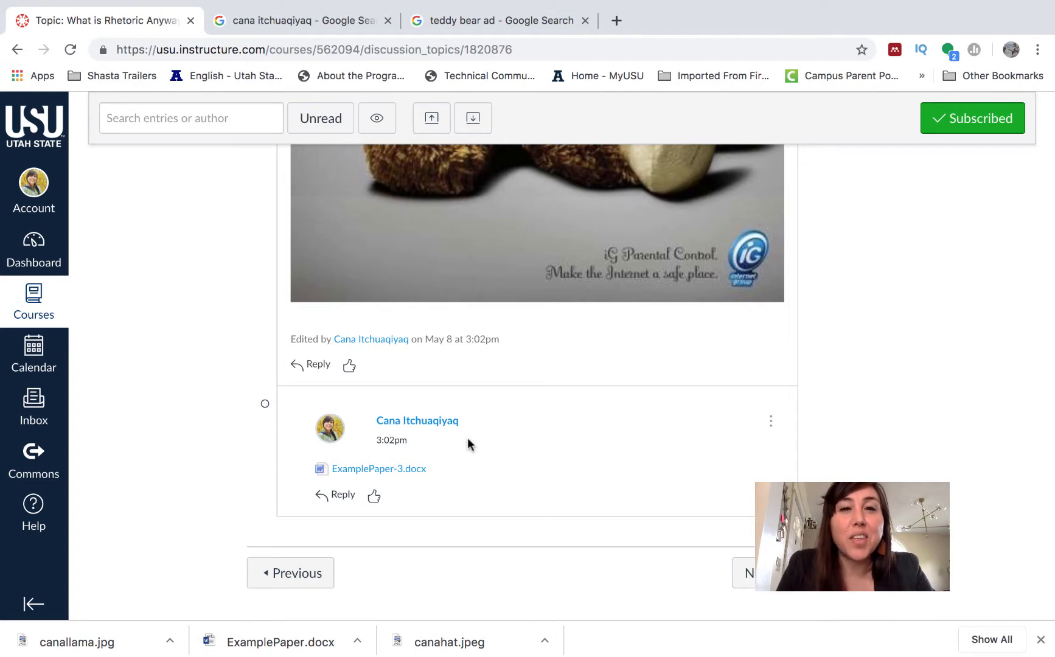
pyautogui.moveTo(278, 8)
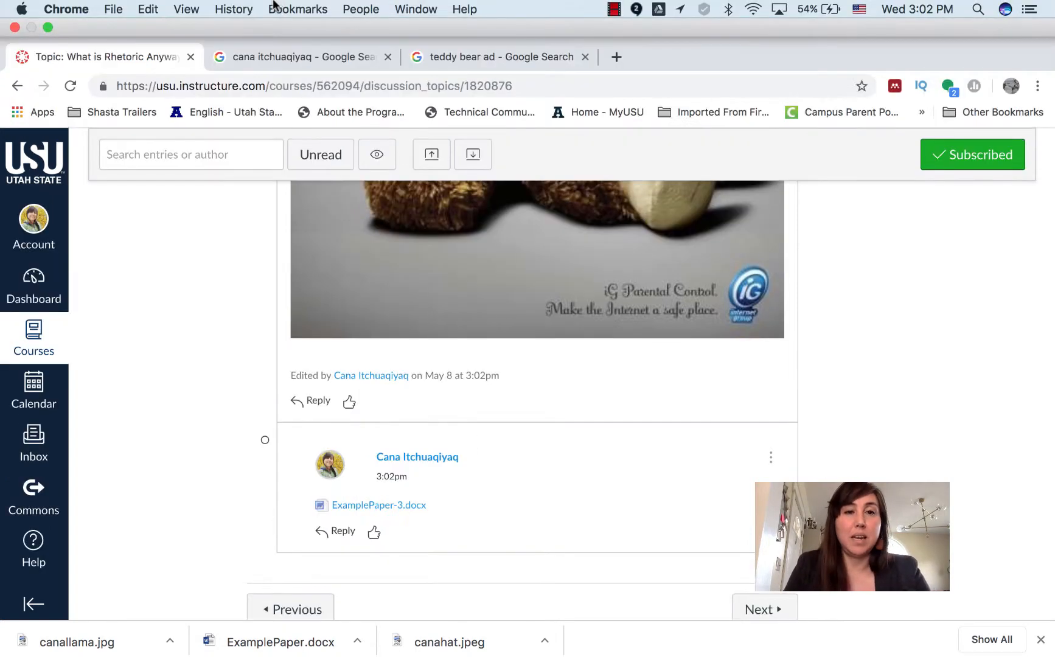
pyautogui.click(615, 10)
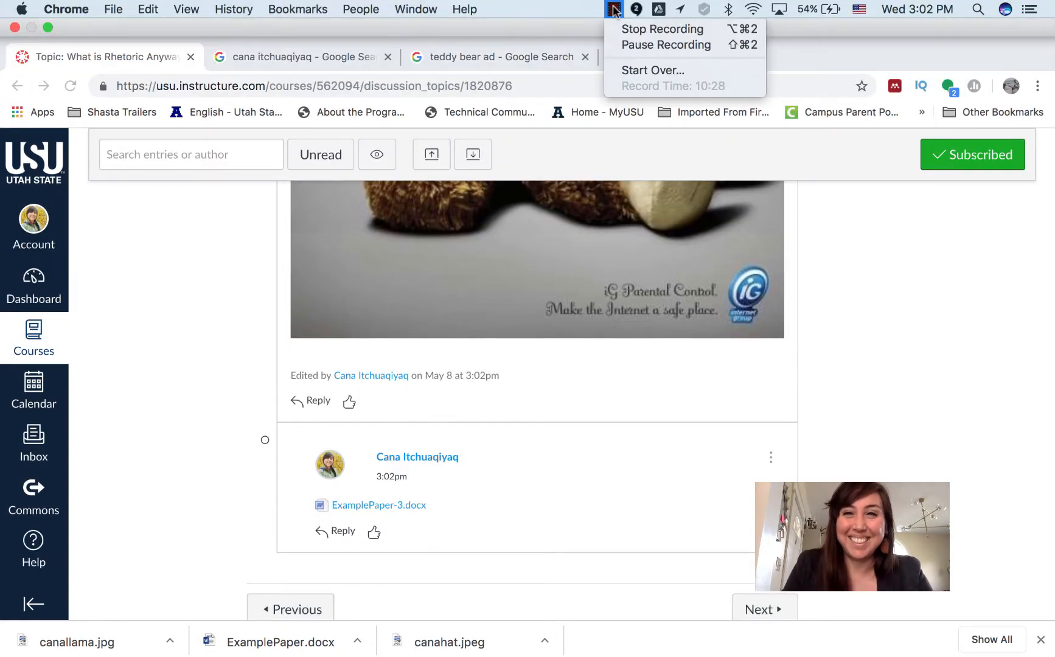